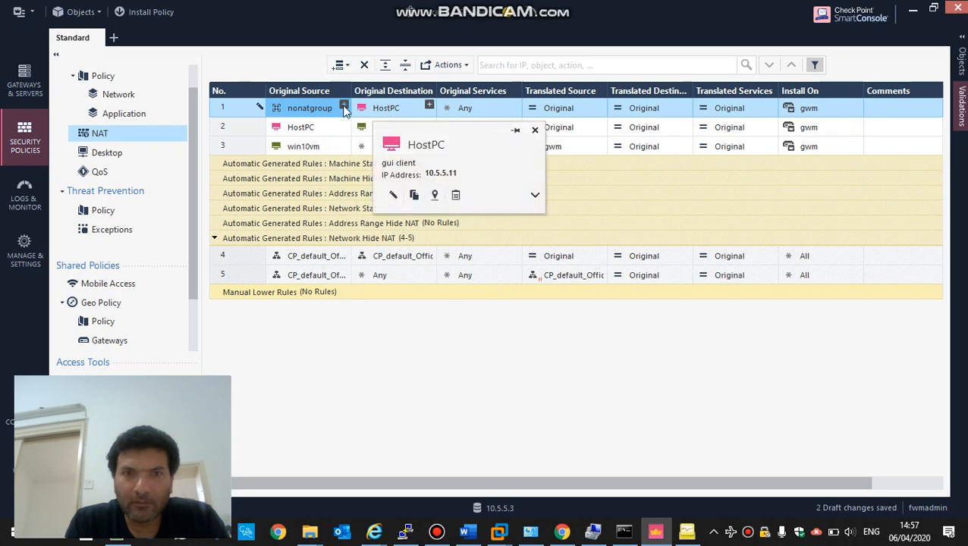
# Step: Add HostPC to the nonatgroup network group and copy that group into rule 1's original destination
pyautogui.moveTo(322, 132)
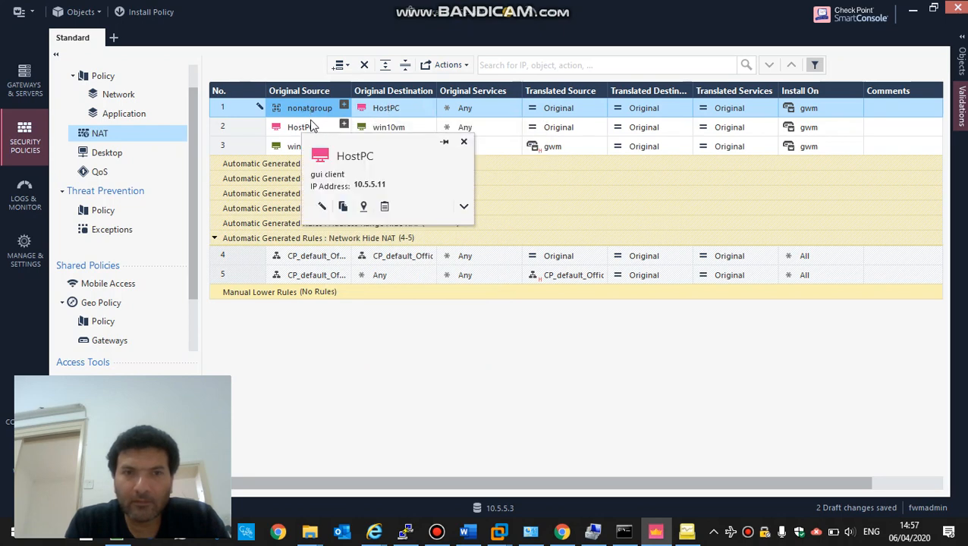
pyautogui.doubleClick(304, 111)
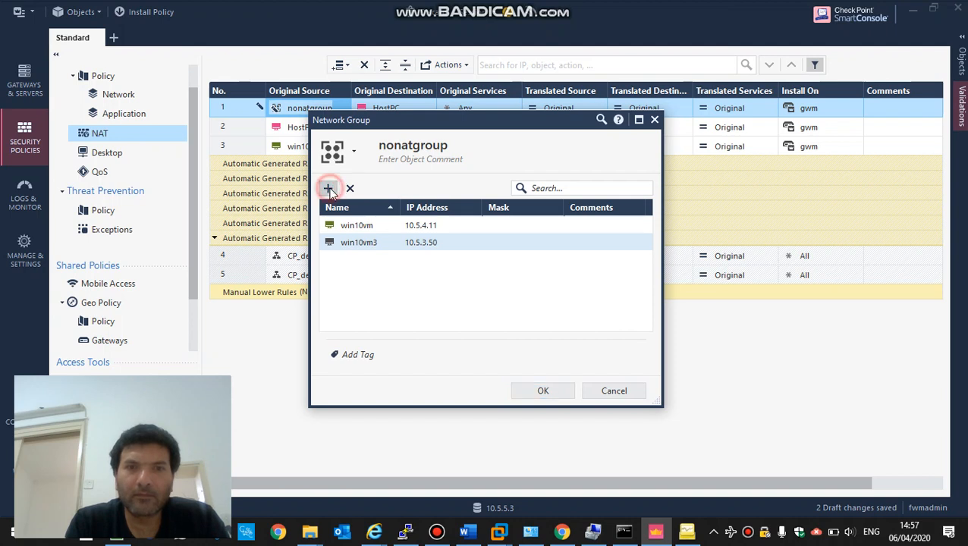
pyautogui.click(328, 188)
pyautogui.write('host')
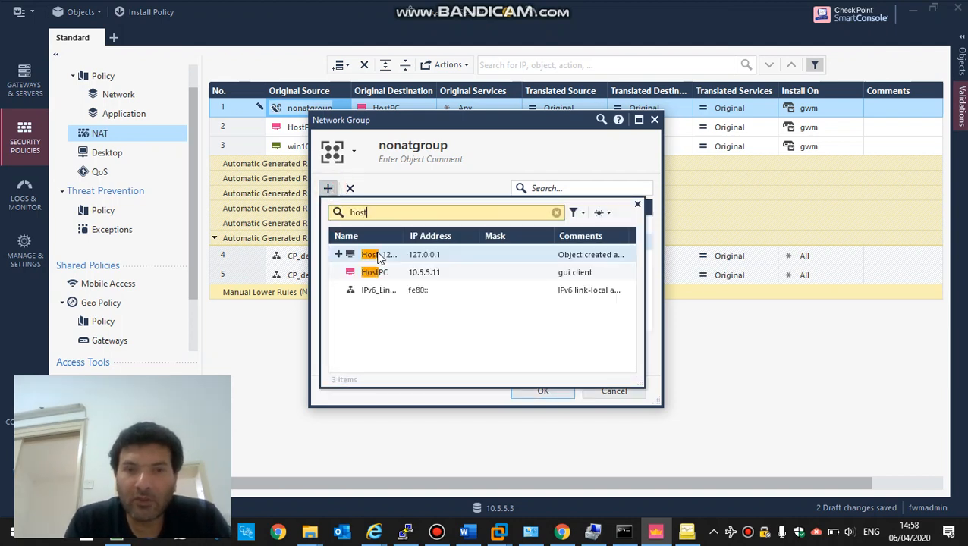
pyautogui.click(338, 273)
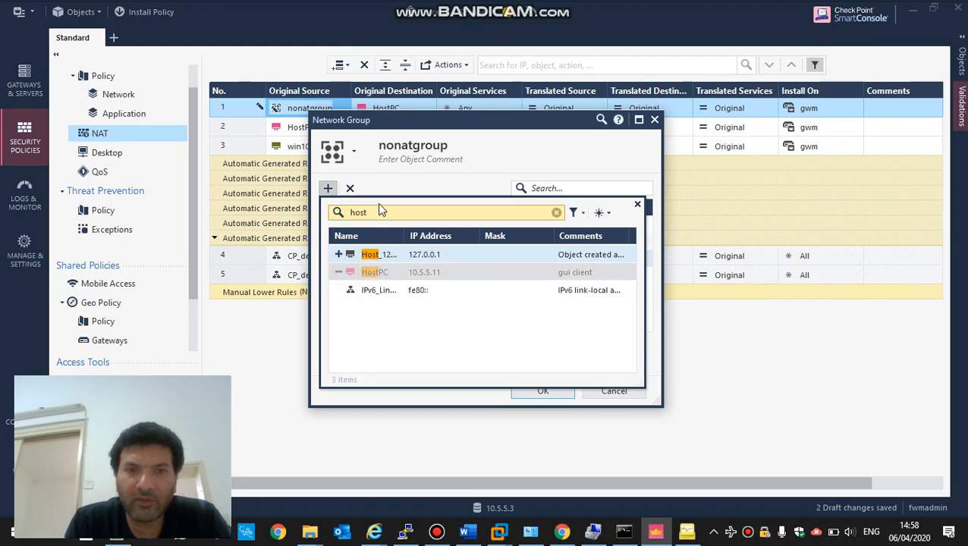
pyautogui.click(531, 163)
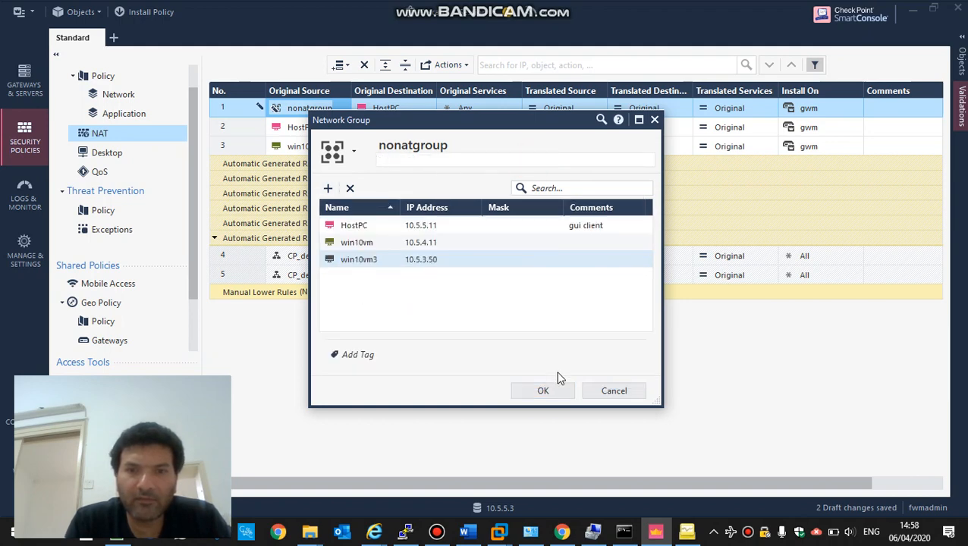
pyautogui.click(546, 392)
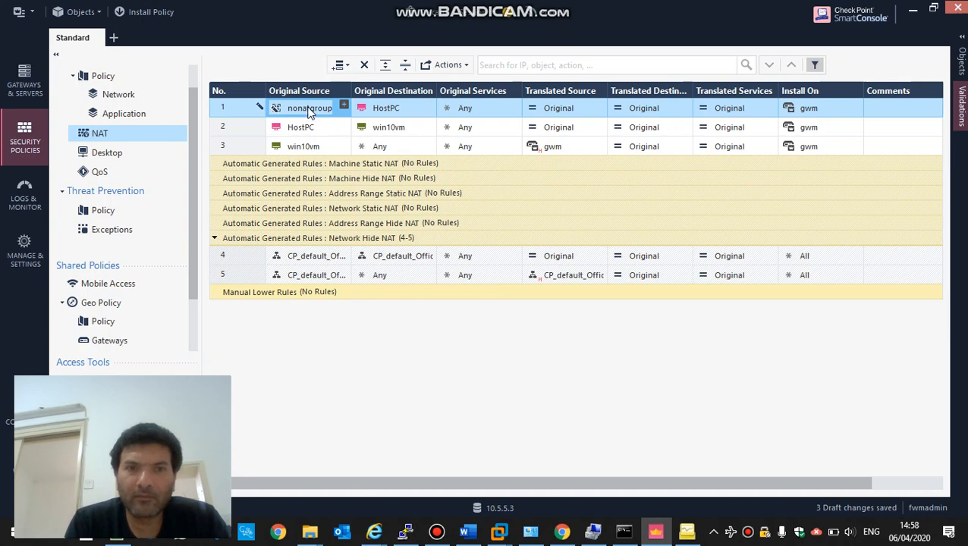
pyautogui.moveTo(310, 108); pyautogui.dragTo(382, 106)
pyautogui.moveTo(383, 106)
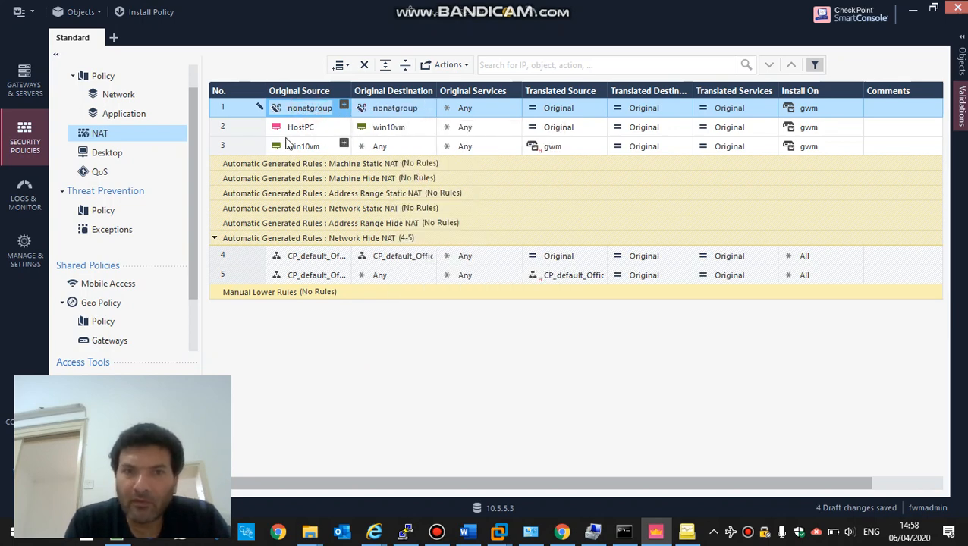
pyautogui.click(239, 127)
pyautogui.rightClick(249, 133)
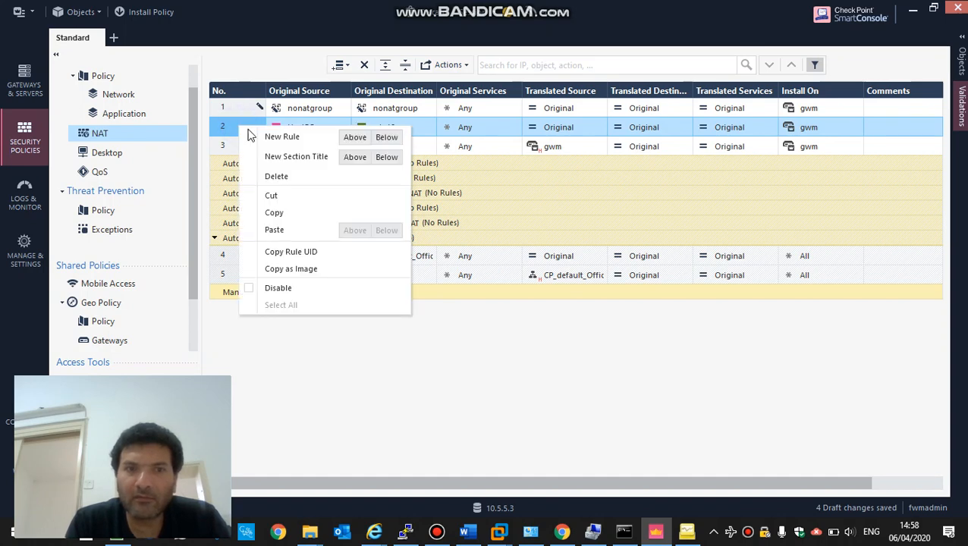
pyautogui.click(273, 176)
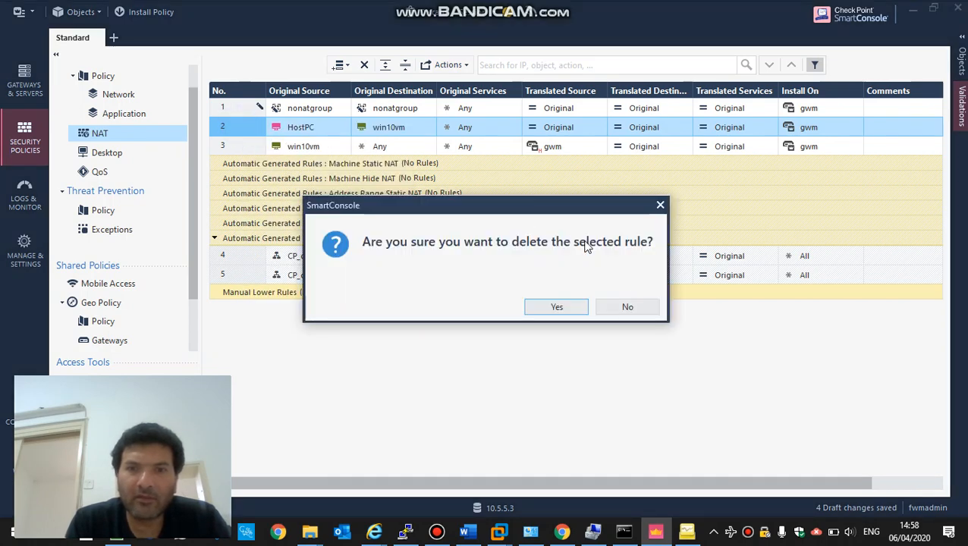
pyautogui.click(628, 306)
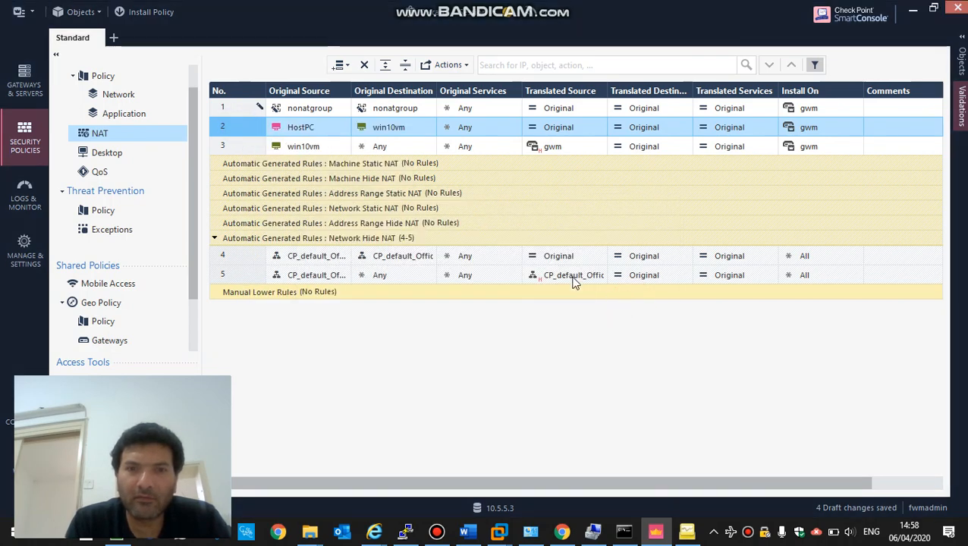
# Step: Set NAT rule 2's original source to win10vm3 and remove win10vm from its original destination
pyautogui.click(343, 126)
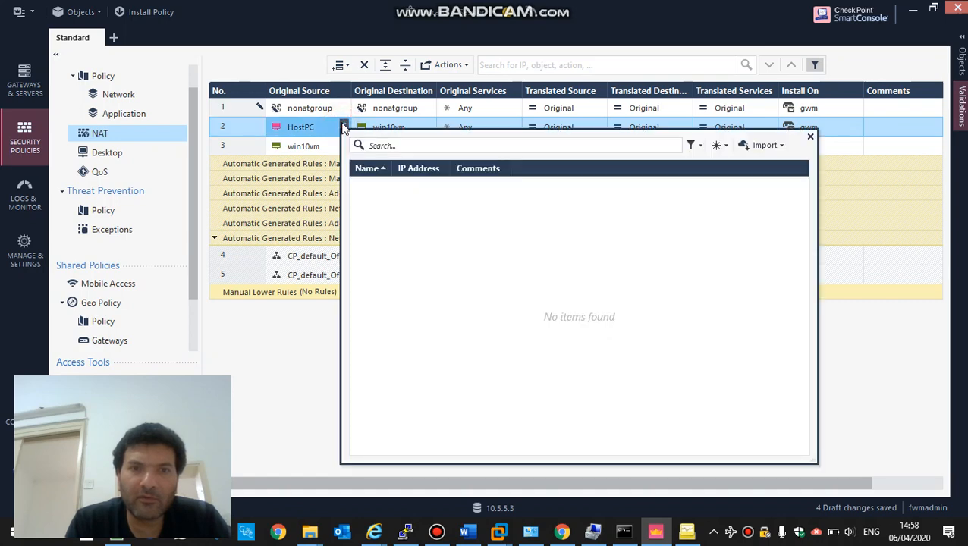
pyautogui.write('win10vm3')
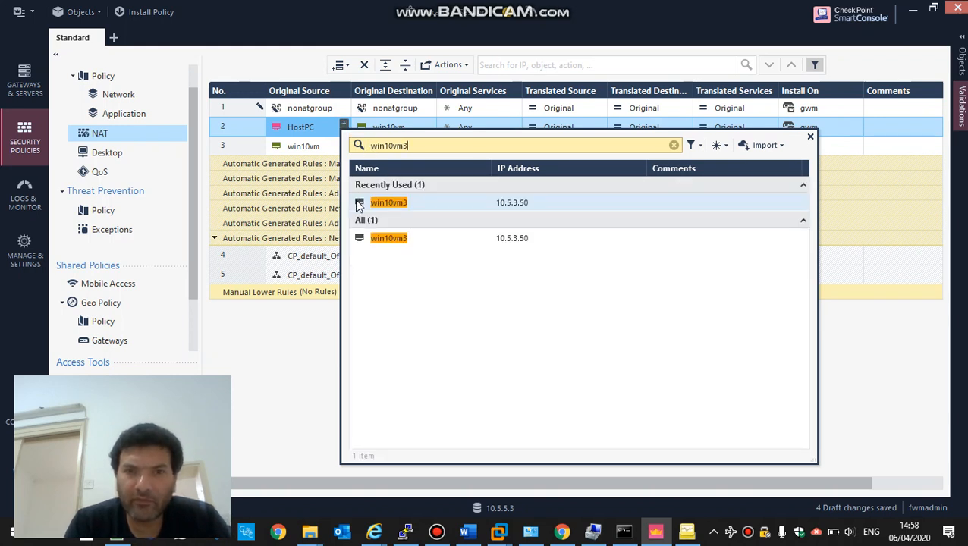
pyautogui.click(360, 204)
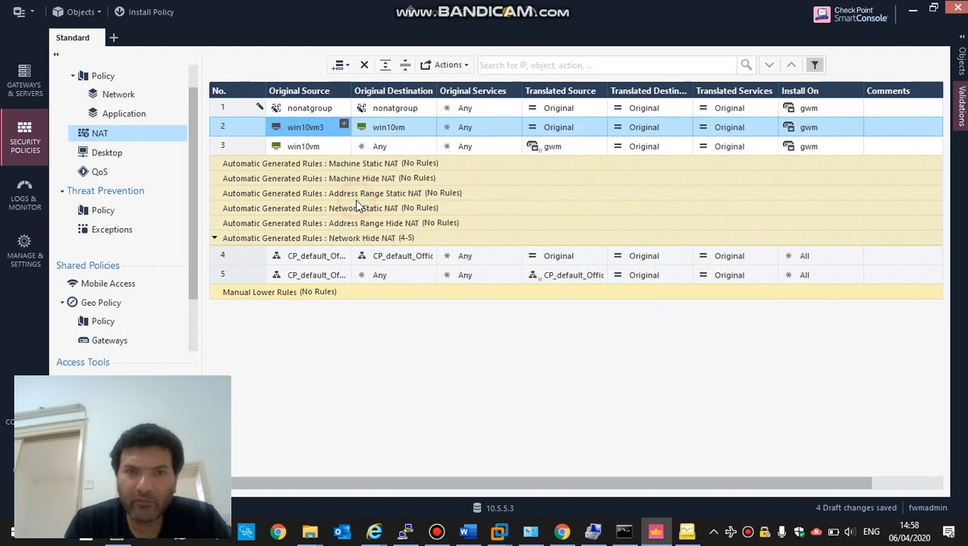
pyautogui.click(387, 129)
pyautogui.press('Delete')
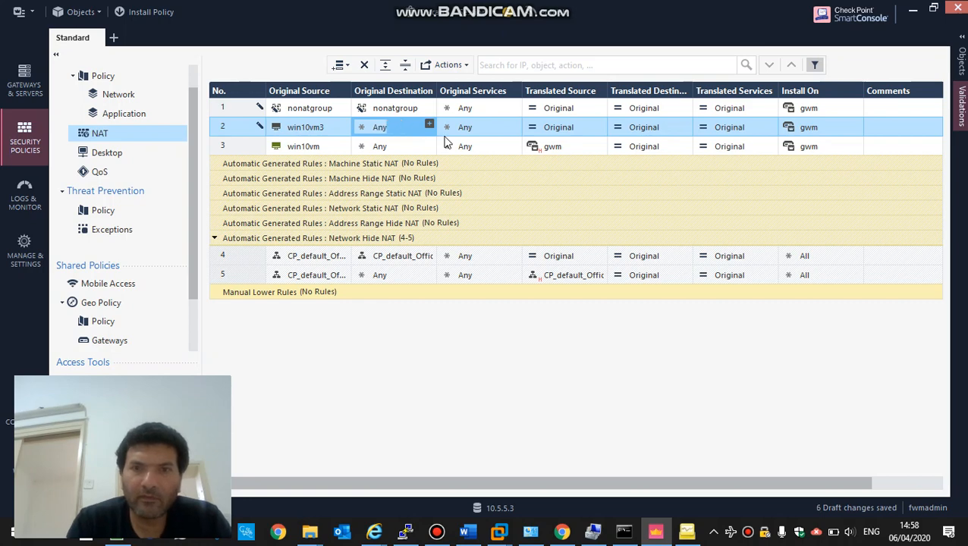
# Step: Copy gwm from rule 3 into rule 2's translated source and set its NAT method to Hide
pyautogui.click(552, 148)
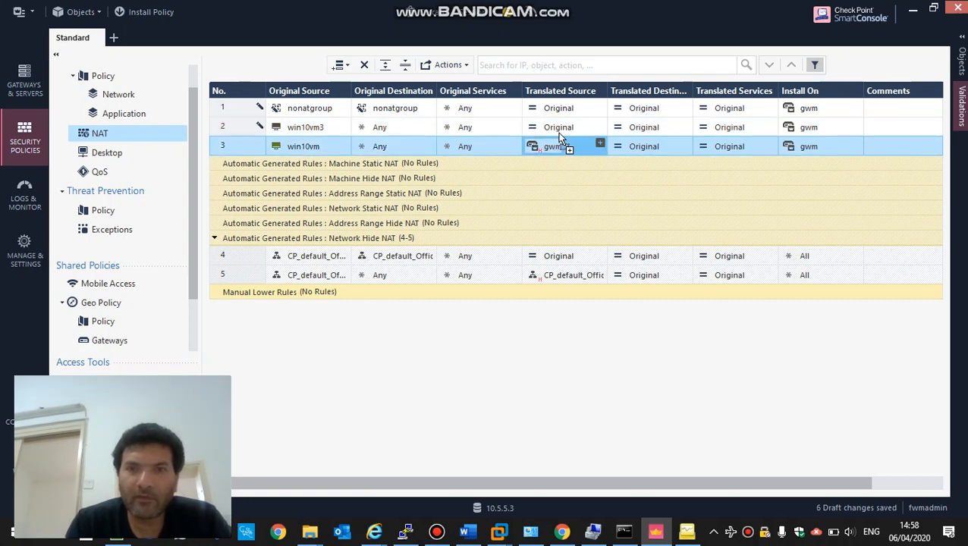
pyautogui.moveTo(561, 135); pyautogui.dragTo(561, 135)
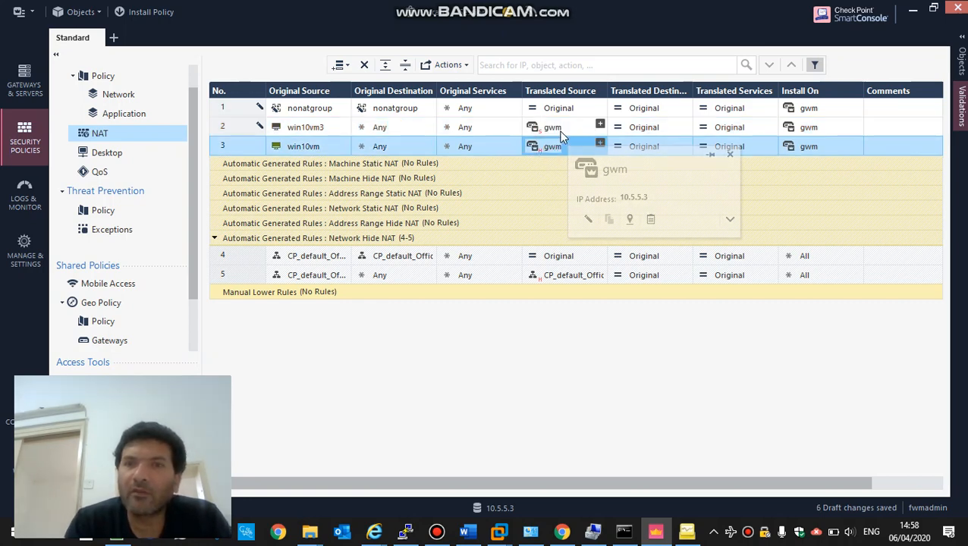
pyautogui.rightClick(570, 138)
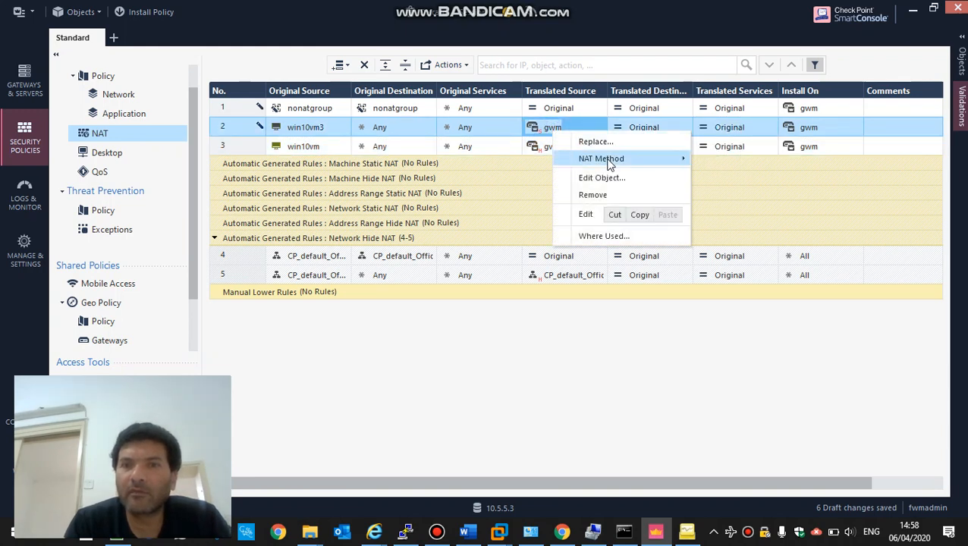
pyautogui.moveTo(611, 166)
pyautogui.click(732, 179)
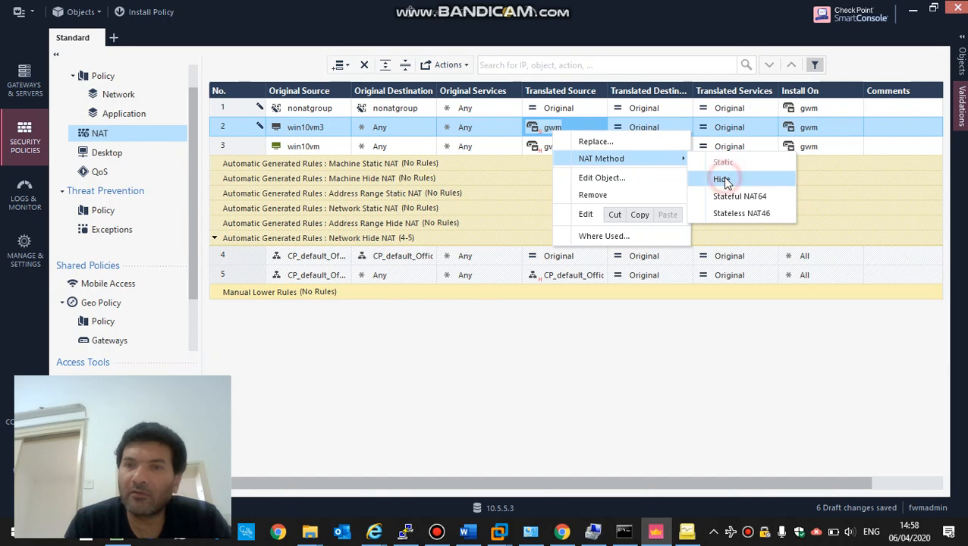
pyautogui.click(732, 179)
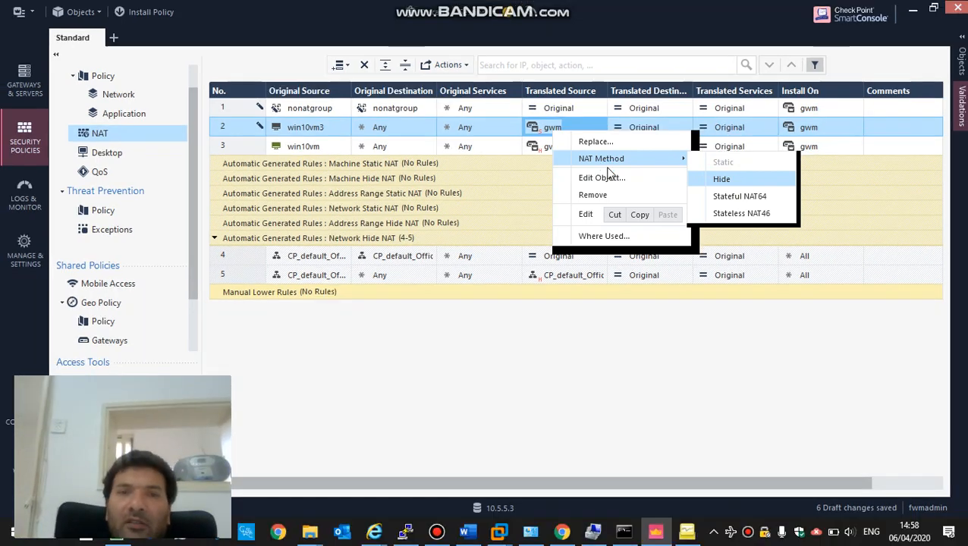
# Step: Create a new NAT rule below rule 3 with gw-home as its original source
pyautogui.rightClick(227, 144)
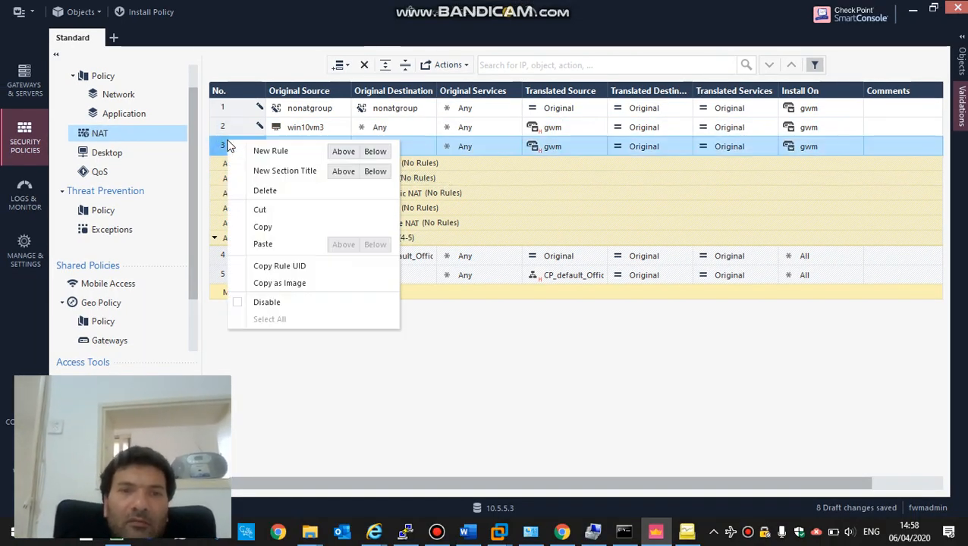
pyautogui.click(377, 152)
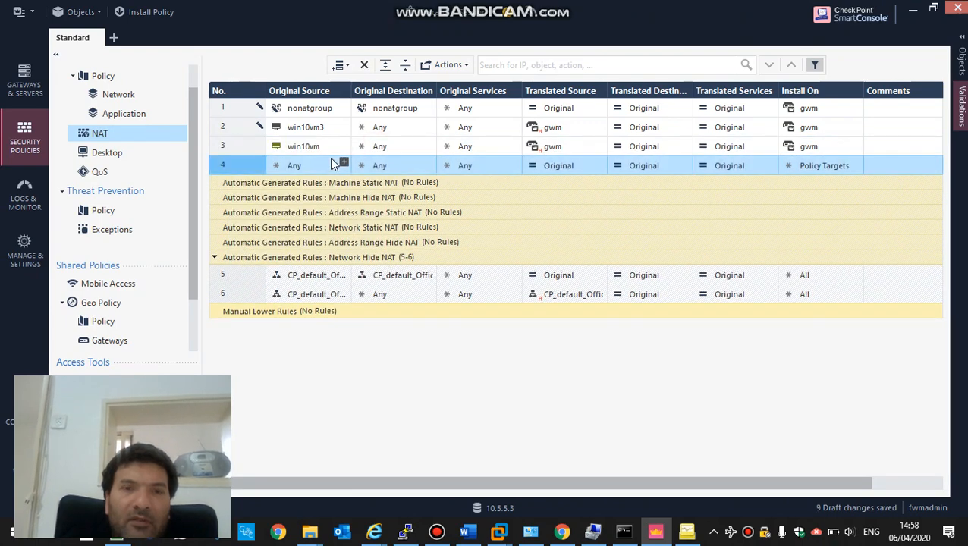
pyautogui.click(344, 165)
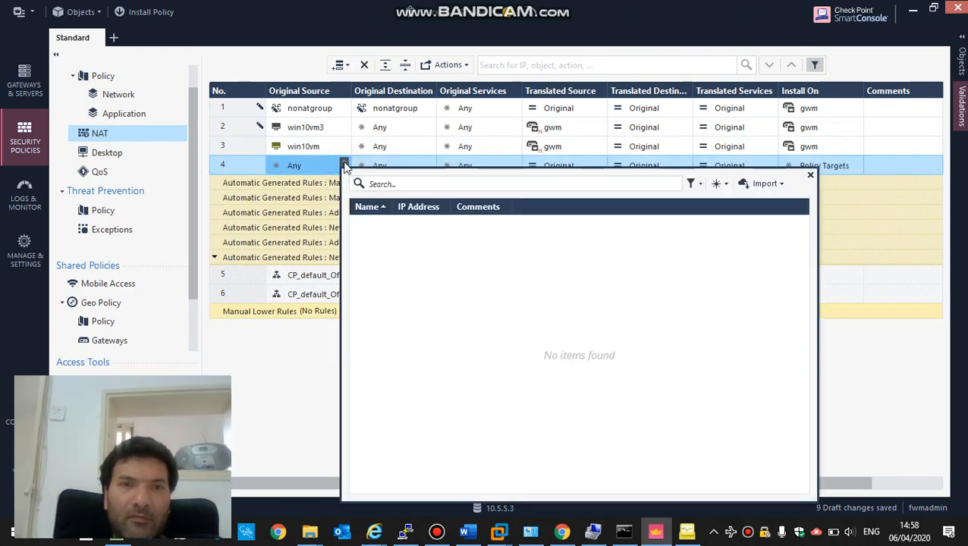
pyautogui.click(387, 184)
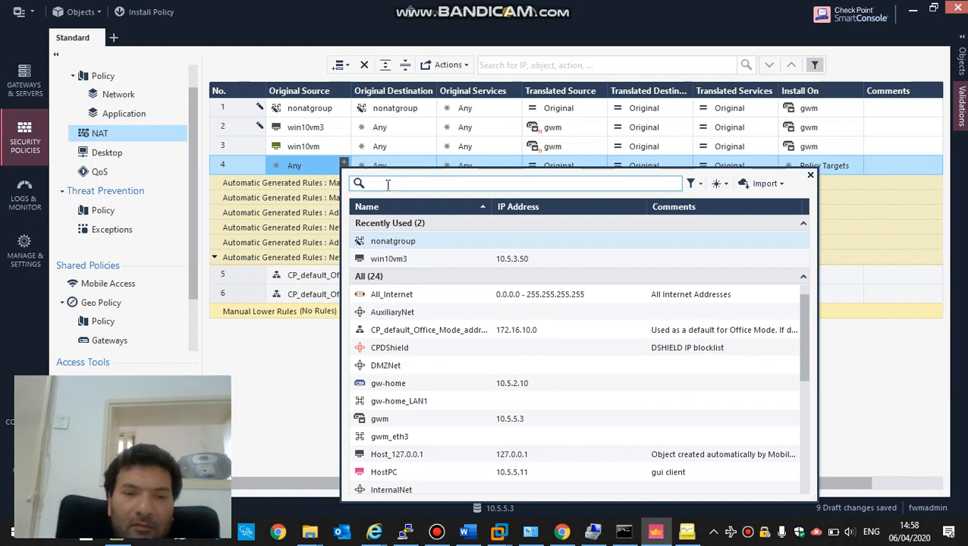
pyautogui.write('gw-h')
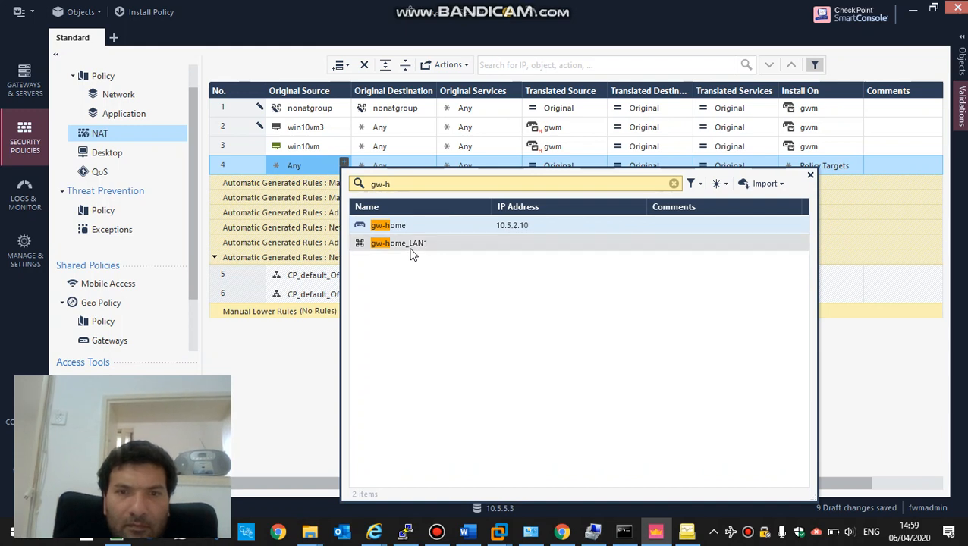
pyautogui.click(373, 229)
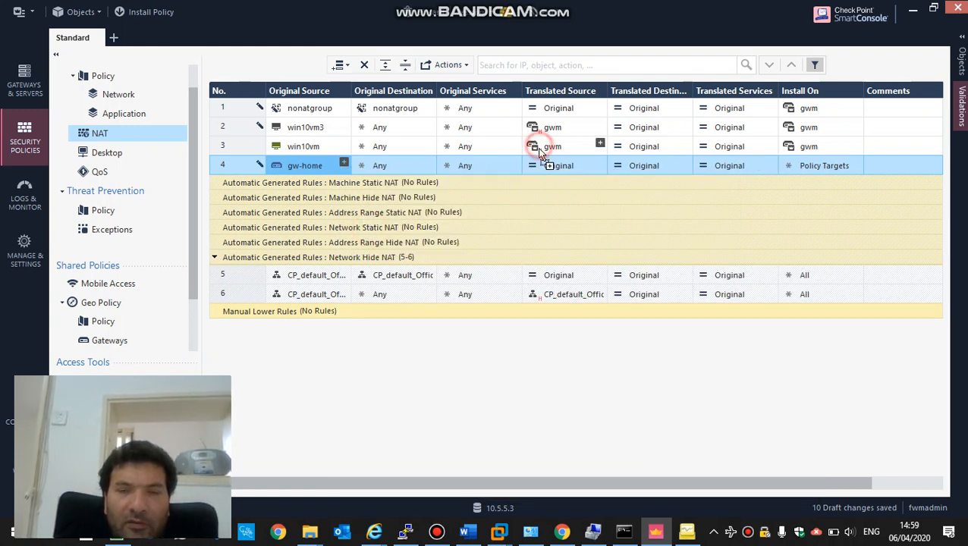
# Step: Give rule 4 gwm as translated source with the Hide NAT method, and set its install target to gwm
pyautogui.moveTo(536, 151); pyautogui.dragTo(541, 168)
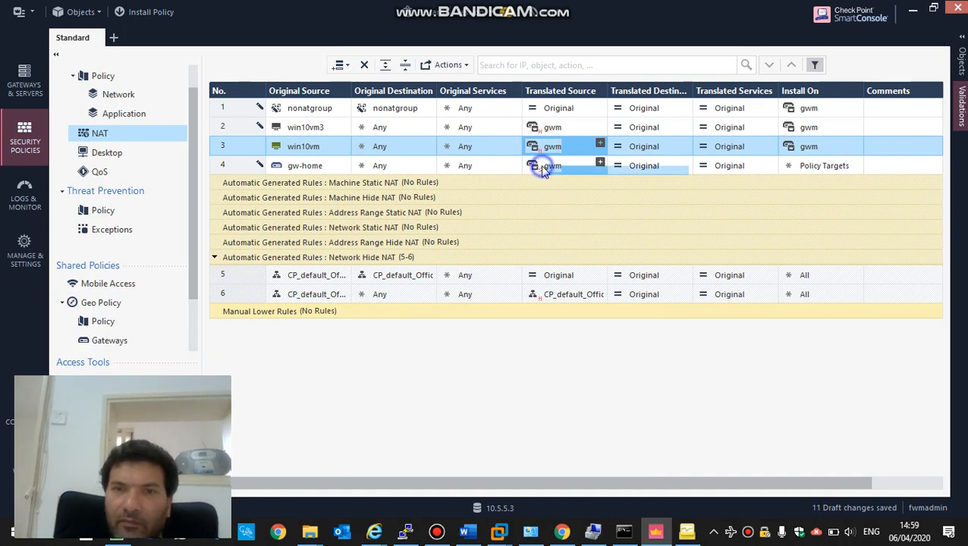
pyautogui.rightClick(541, 165)
pyautogui.moveTo(586, 199)
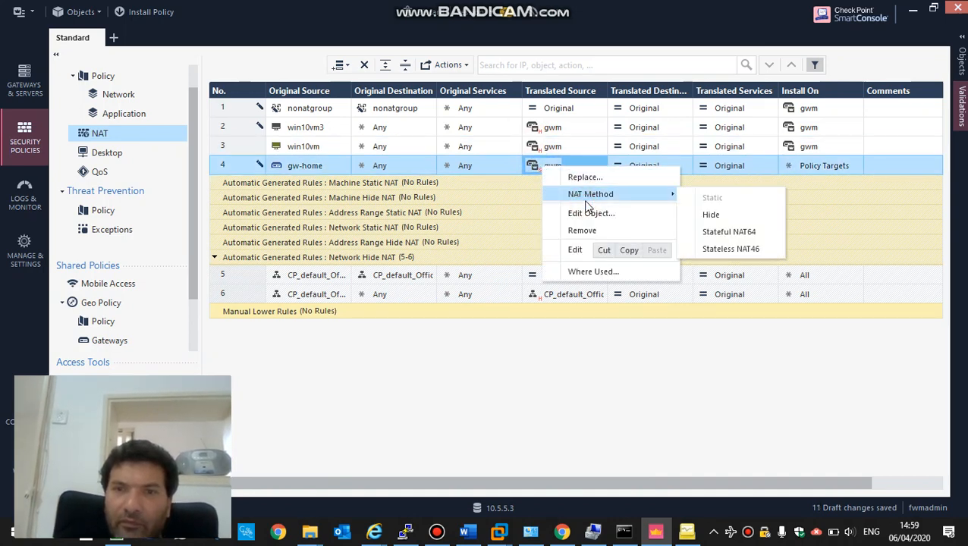
pyautogui.click(710, 215)
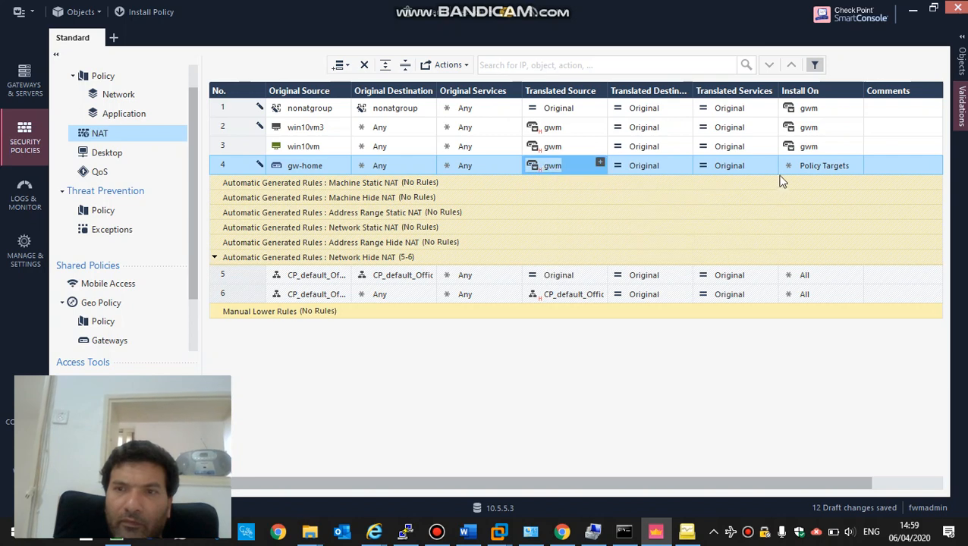
pyautogui.moveTo(793, 148); pyautogui.dragTo(793, 165)
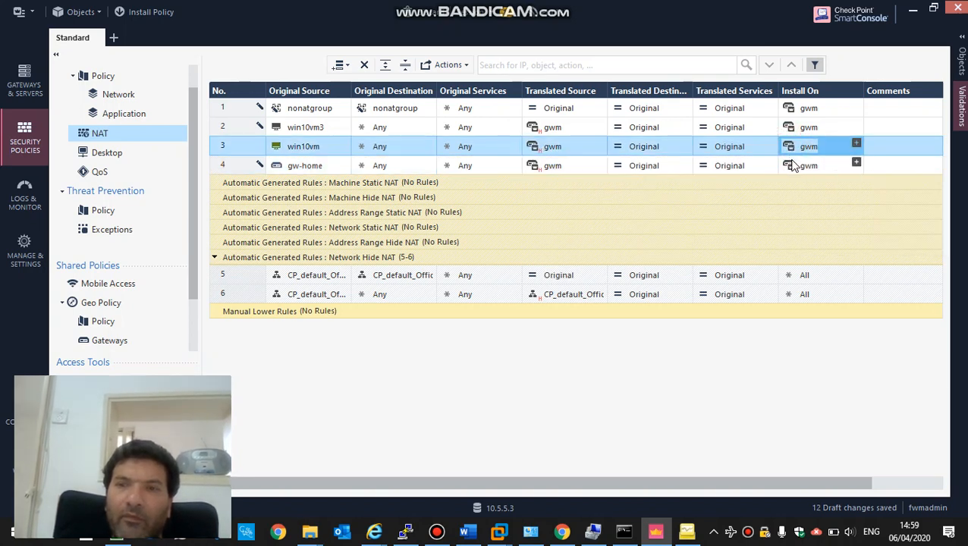
# Step: Add gw-home and gwm as members of the nonatgroup network group used in NAT rule 1
pyautogui.doubleClick(310, 108)
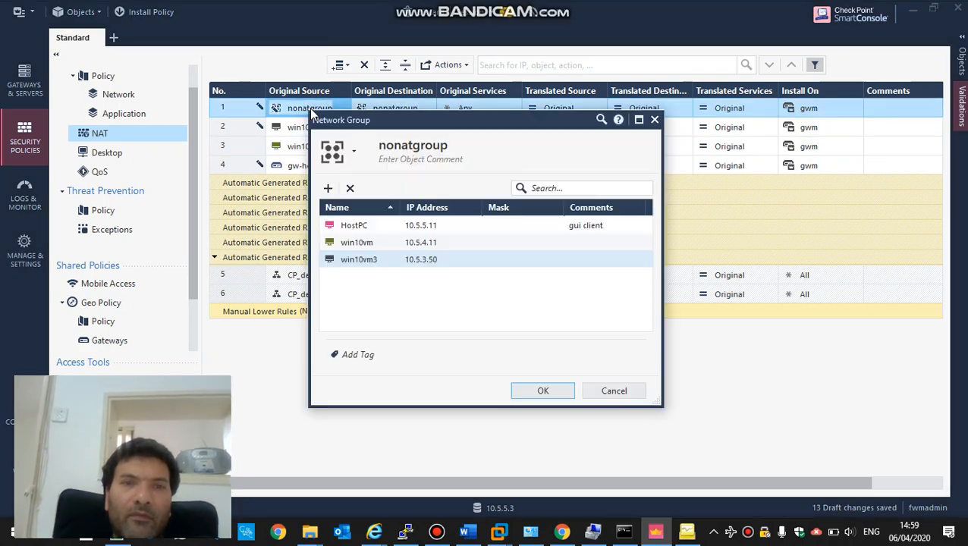
pyautogui.click(328, 188)
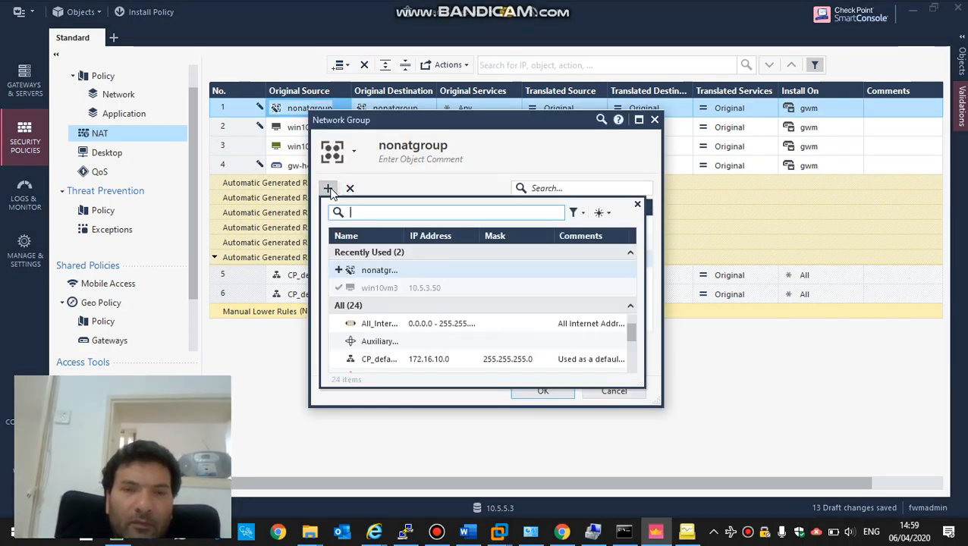
pyautogui.write('gw')
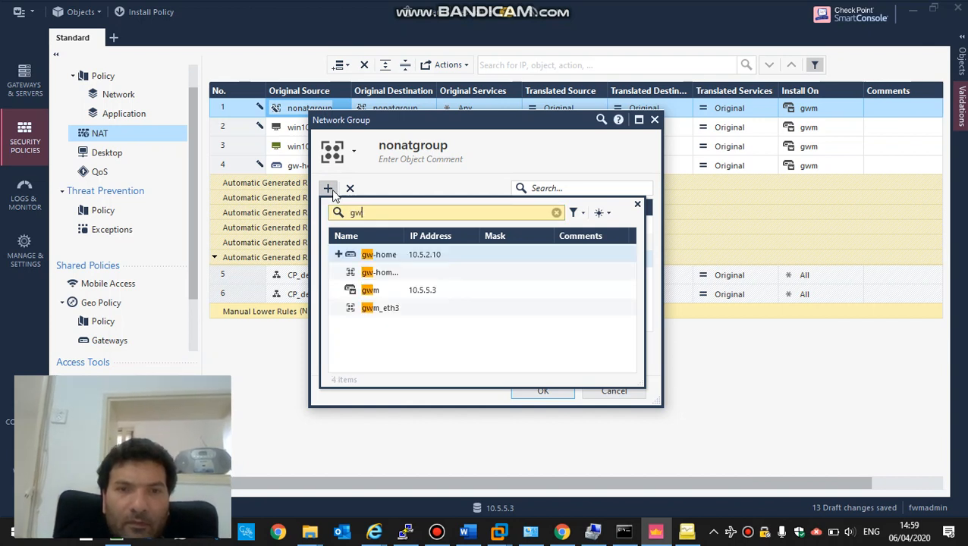
pyautogui.click(339, 255)
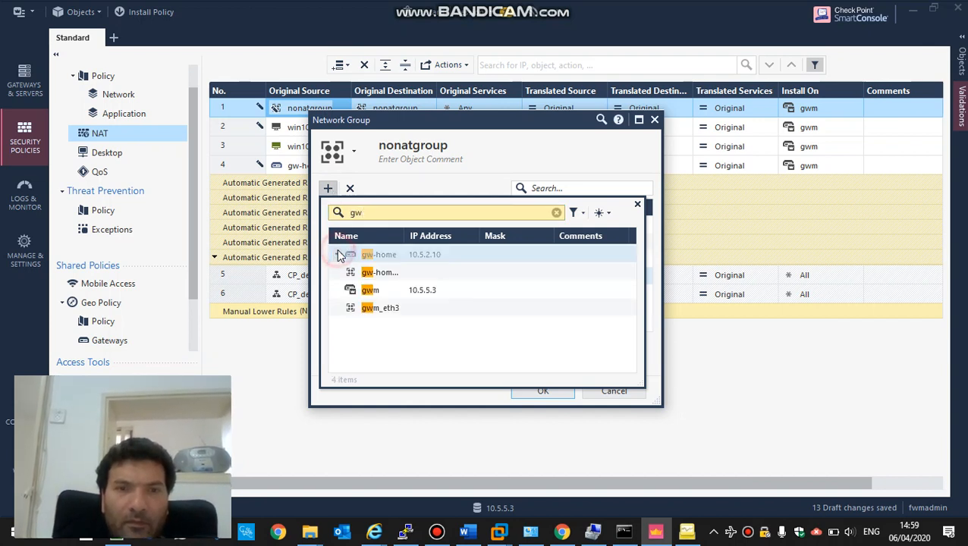
pyautogui.click(331, 292)
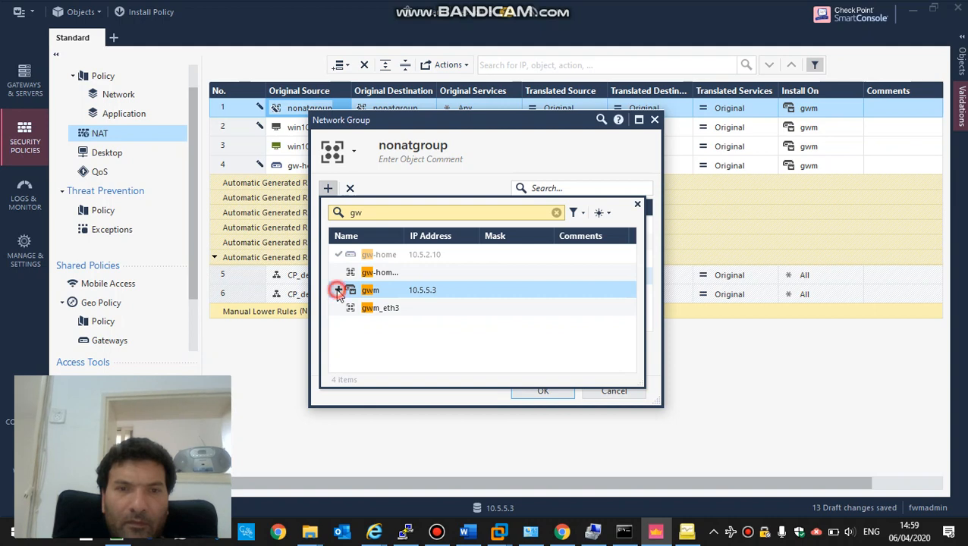
pyautogui.click(438, 126)
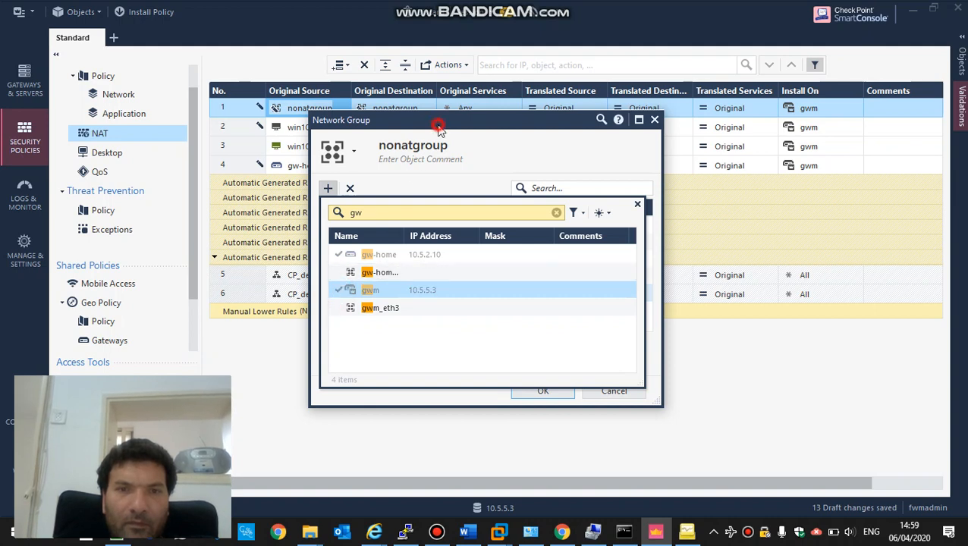
pyautogui.click(532, 389)
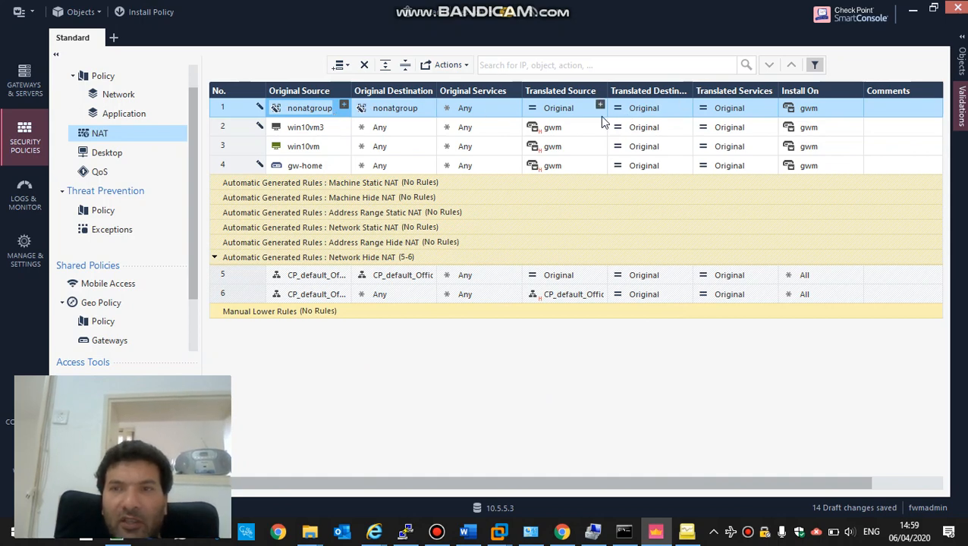
# Step: Consult the desktop network diagram, and publish the session with installation of the Standard Access Control policy on gw-home and gwm
pyautogui.press('super+d')
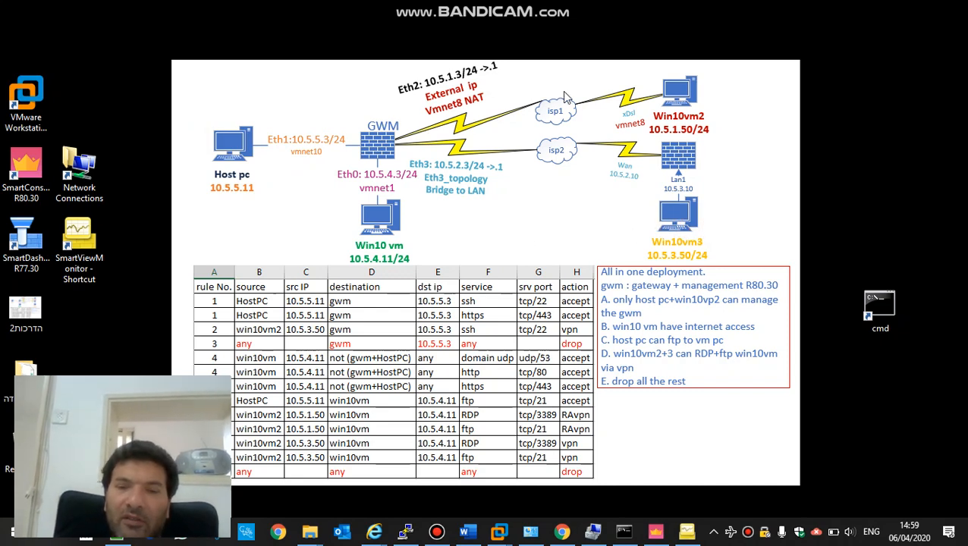
pyautogui.click(655, 532)
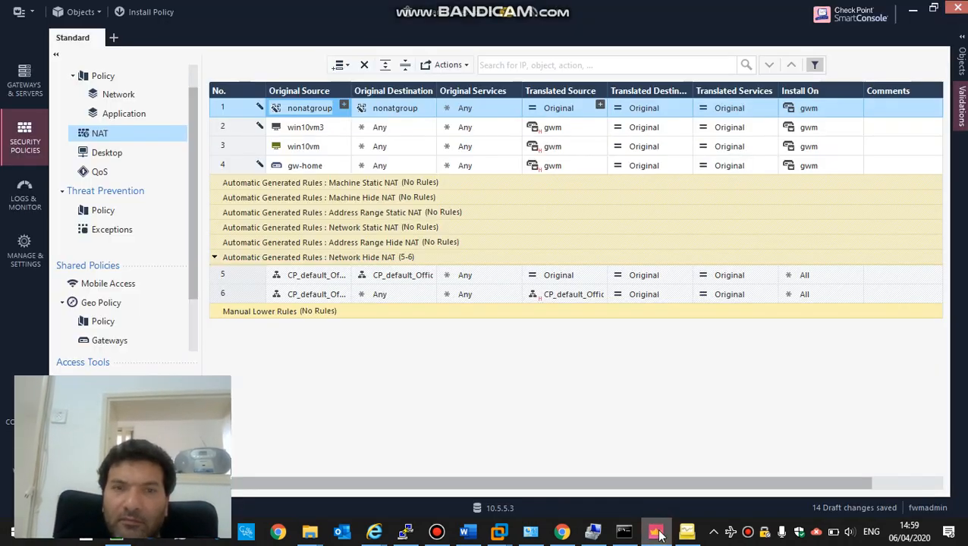
pyautogui.moveTo(296, 174)
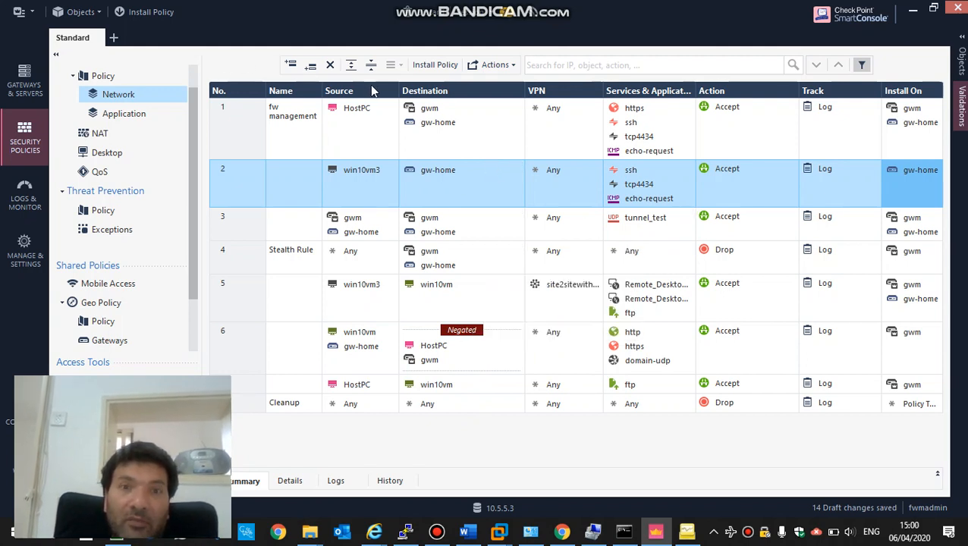
pyautogui.click(435, 65)
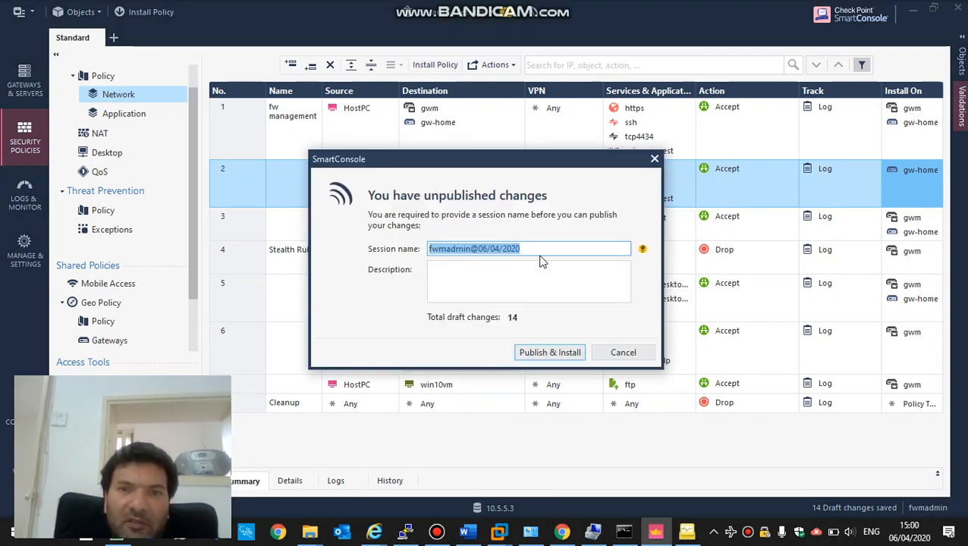
pyautogui.click(548, 352)
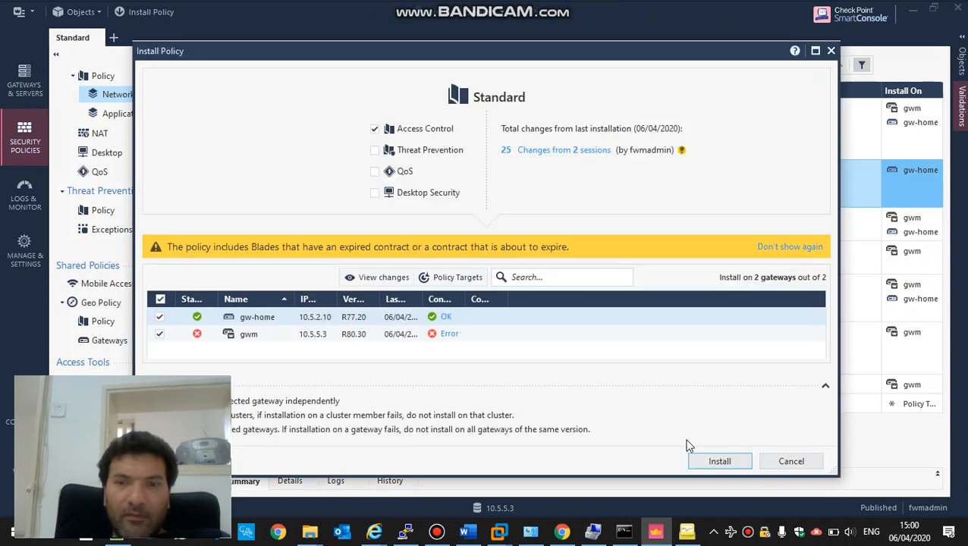
pyautogui.click(714, 462)
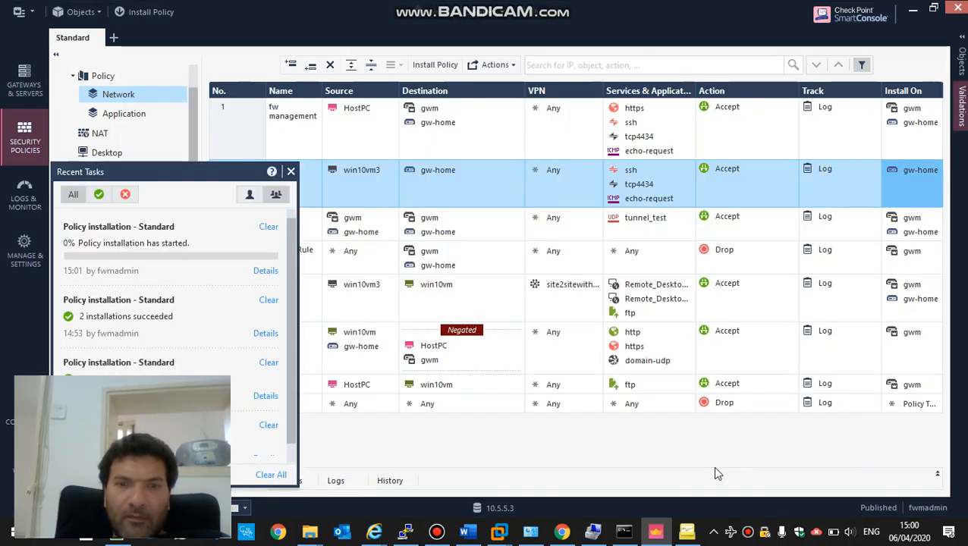
# Step: Show the gateways and servers overview in a smaller window and widen its Name column
pyautogui.click(25, 88)
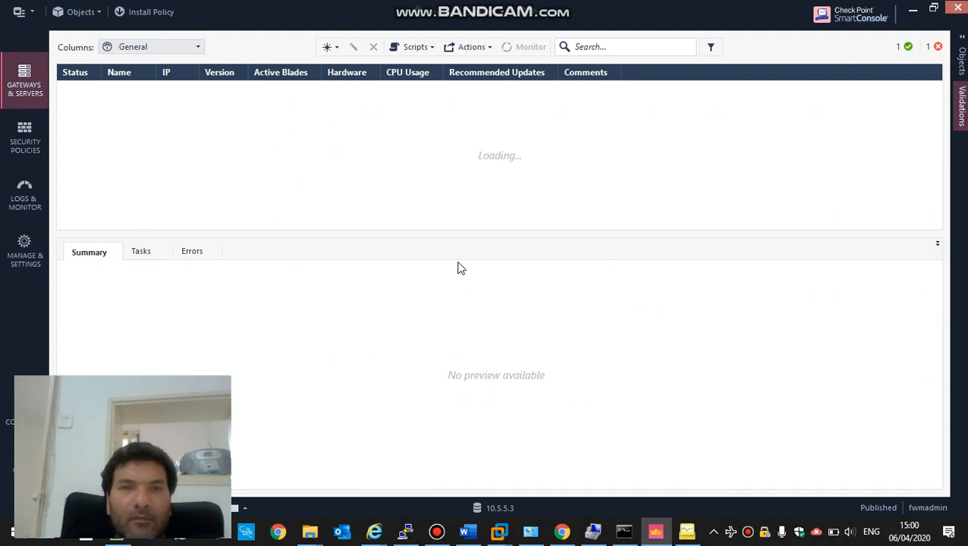
pyautogui.doubleClick(617, 21)
pyautogui.moveTo(665, 48); pyautogui.dragTo(700, 27)
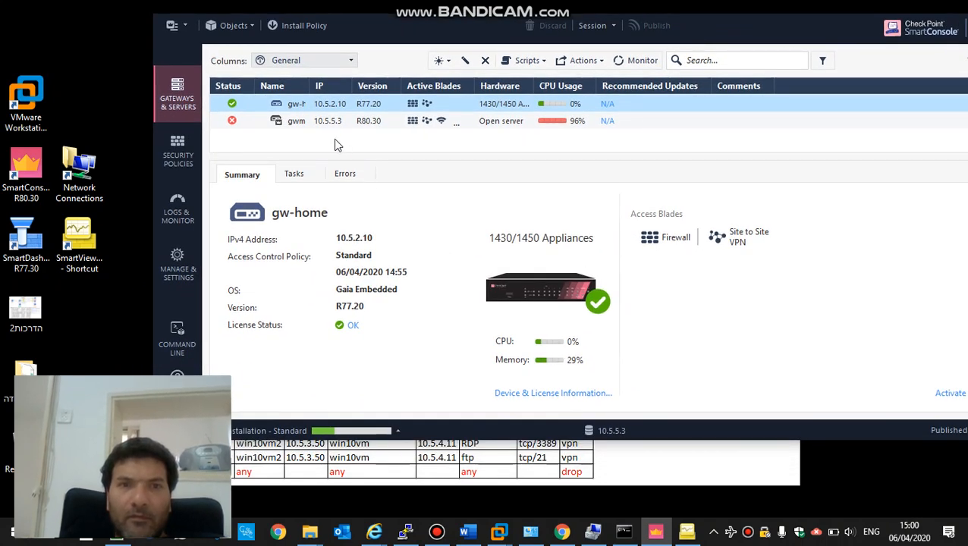
pyautogui.moveTo(312, 89); pyautogui.dragTo(353, 90)
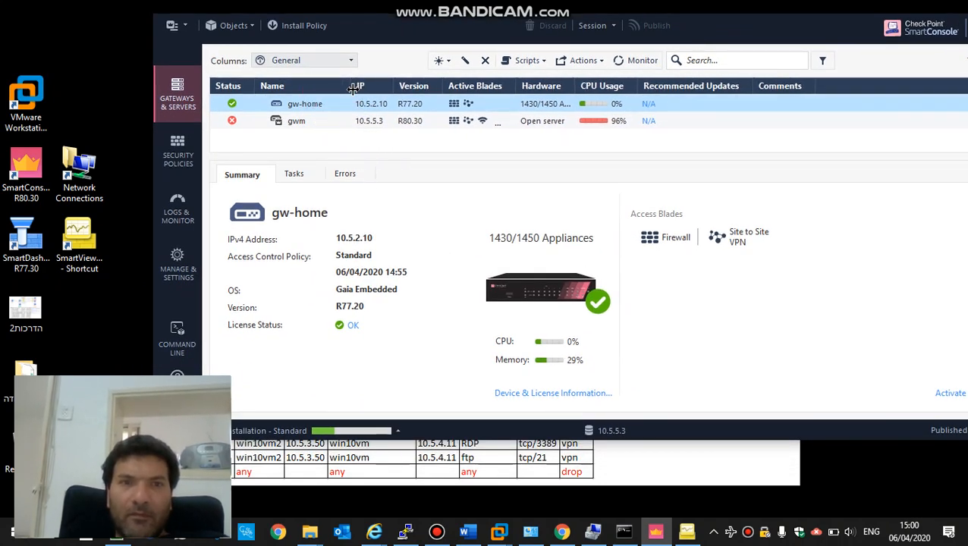
# Step: Examine gwm's device status and the license status of its blades in the device and license information
pyautogui.click(353, 124)
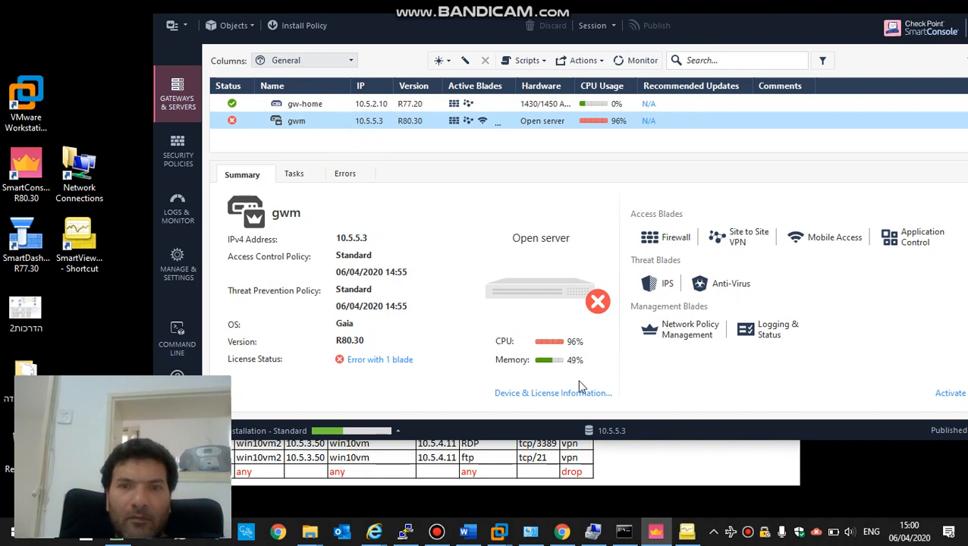
pyautogui.click(523, 397)
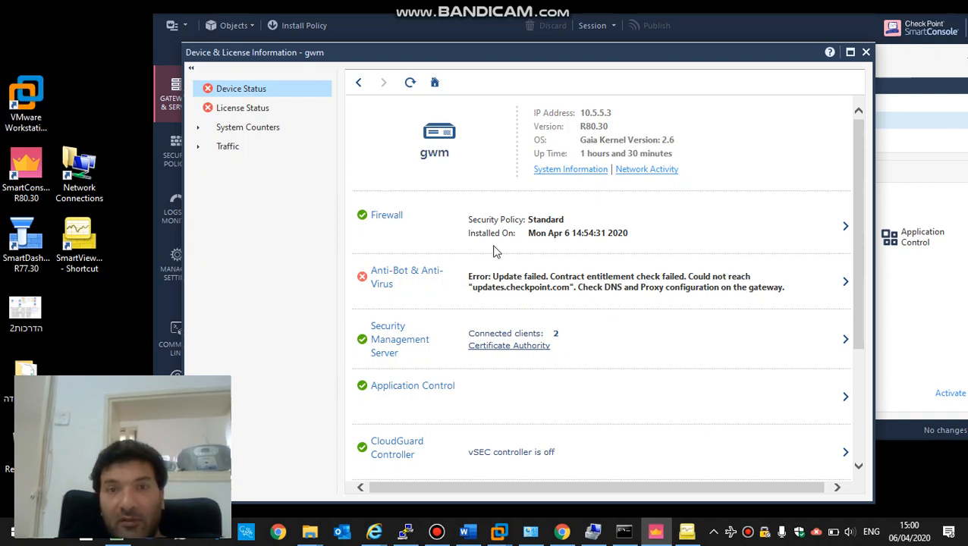
pyautogui.click(233, 125)
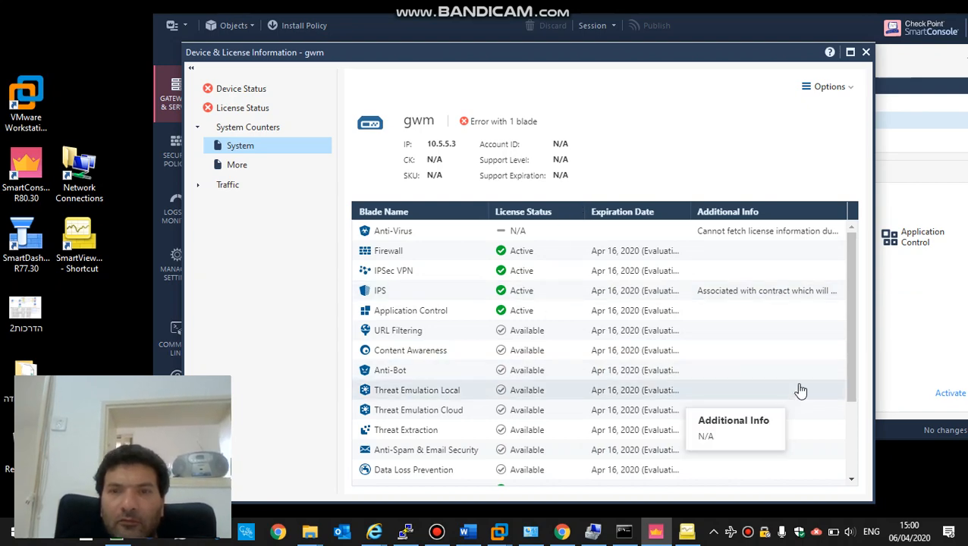
pyautogui.click(850, 262)
pyautogui.moveTo(852, 265); pyautogui.dragTo(833, 234)
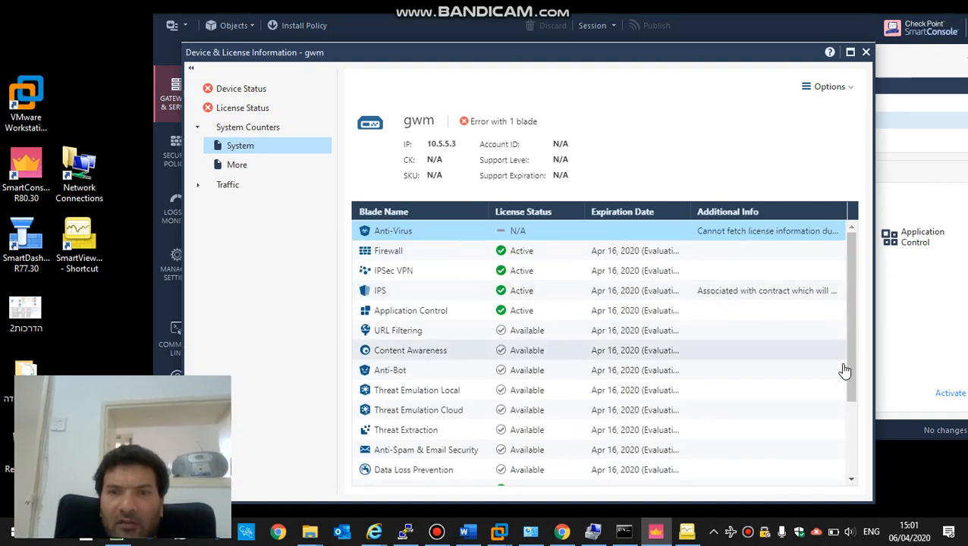
pyautogui.click(866, 52)
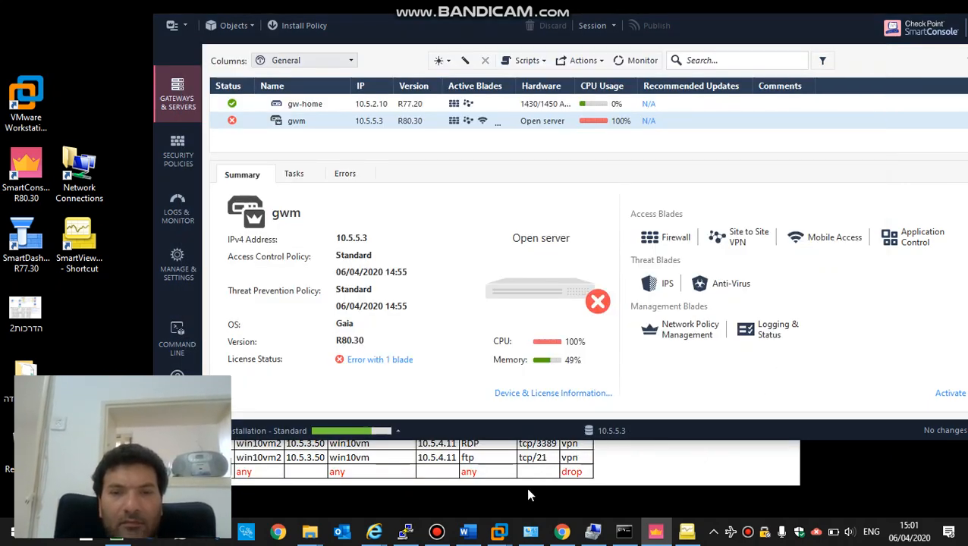
# Step: Switch to SmartView Monitor, refresh the tunnels on gateway gwm and check the state of the permanent tunnels
pyautogui.click(685, 529)
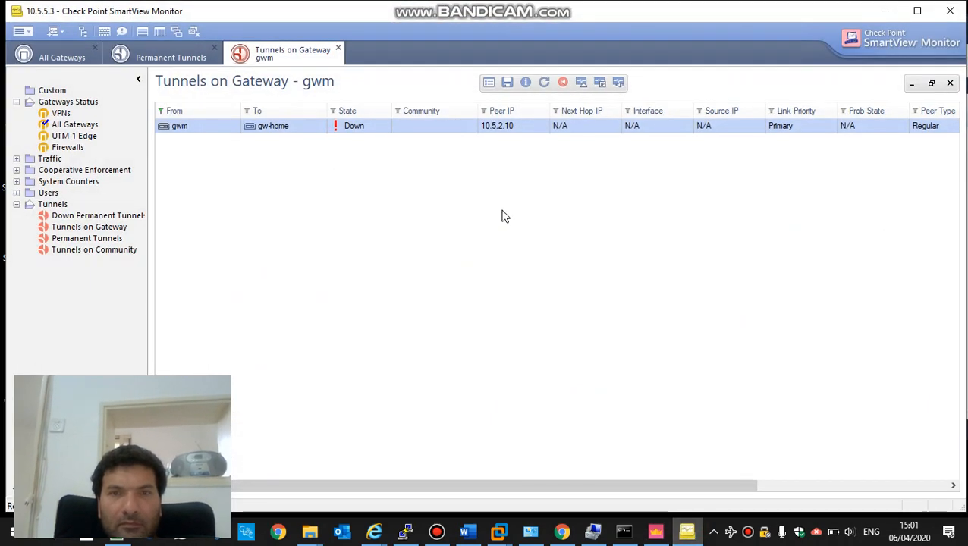
pyautogui.click(544, 83)
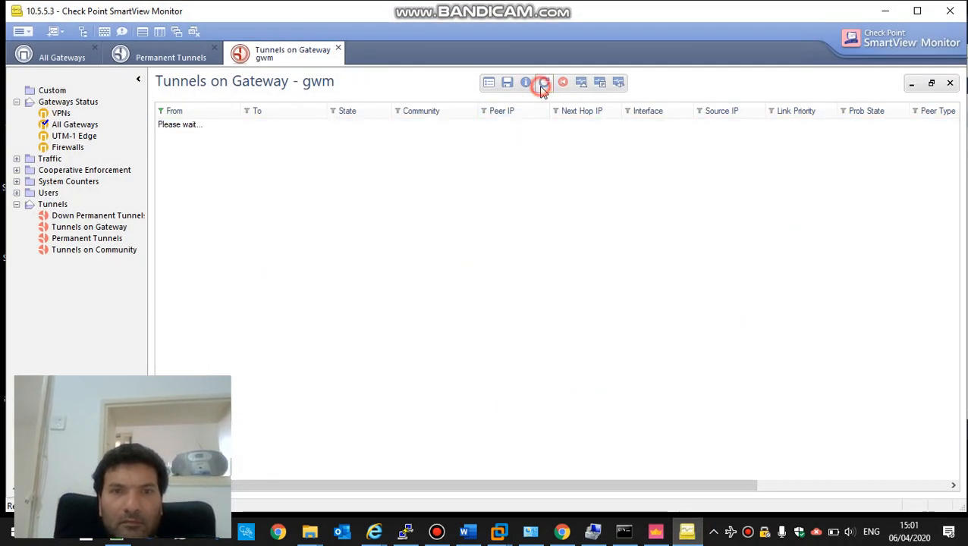
pyautogui.click(543, 85)
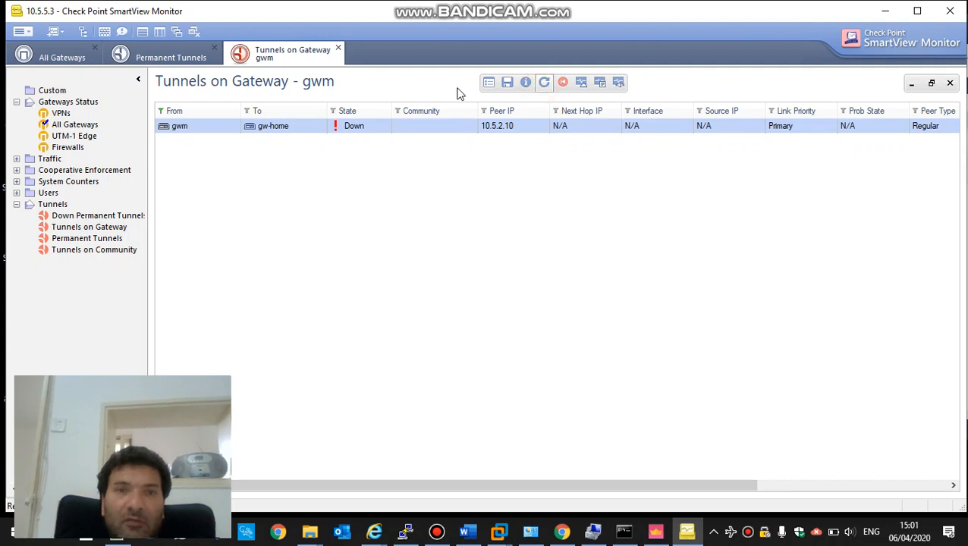
pyautogui.click(168, 64)
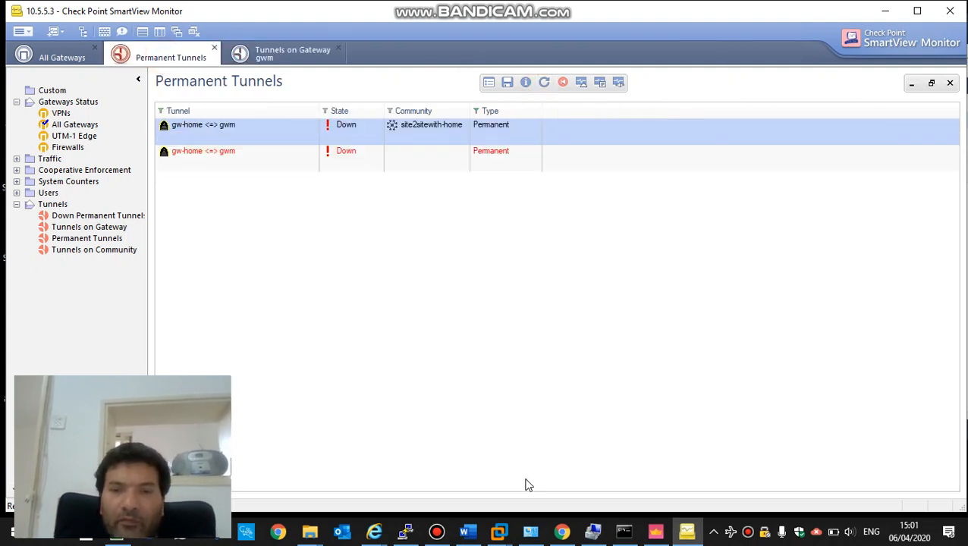
# Step: Return to SmartConsole and view the firewall log filtered on 10.5.2.10
pyautogui.click(652, 533)
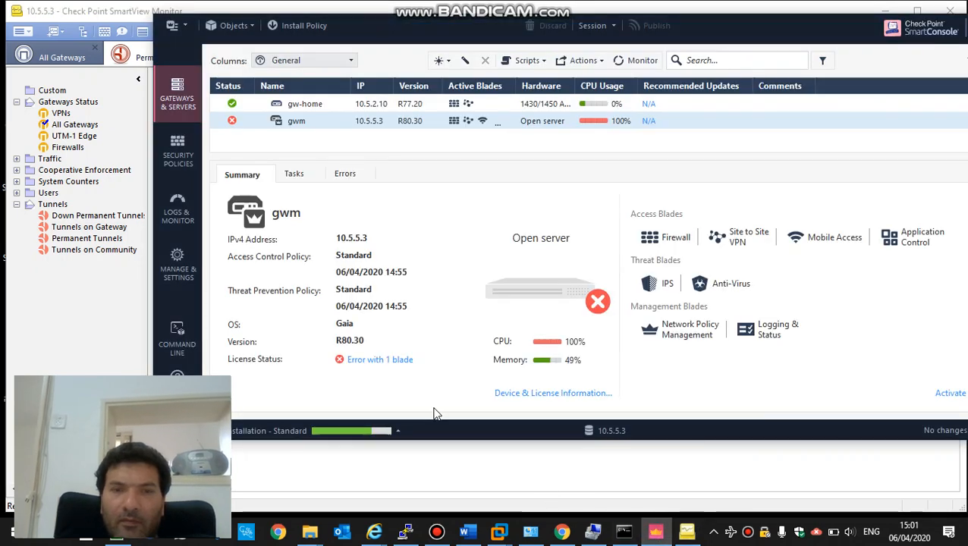
pyautogui.click(173, 215)
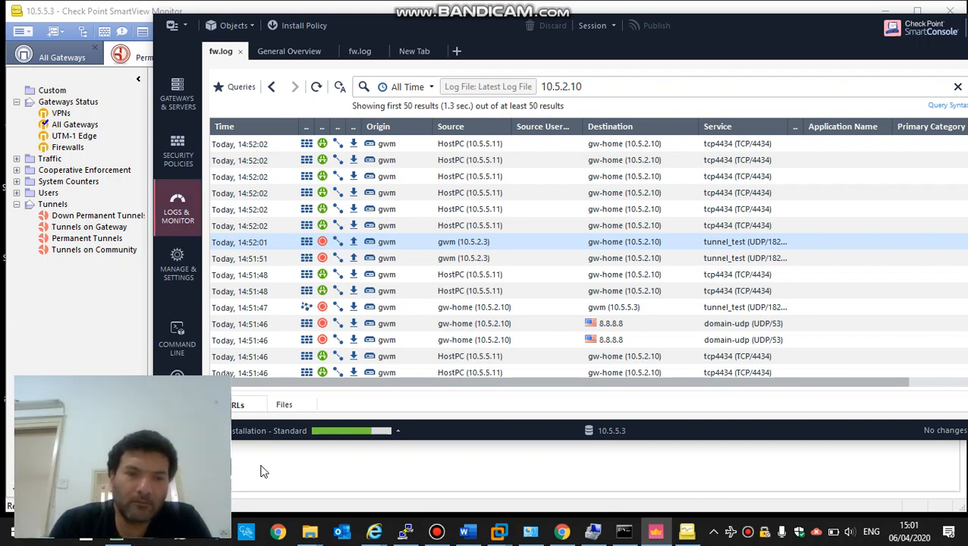
# Step: Test web access with the Radio Swiss Classic stream and the ynet page in the win10vm virtual machine, and close the radio window
pyautogui.click(251, 533)
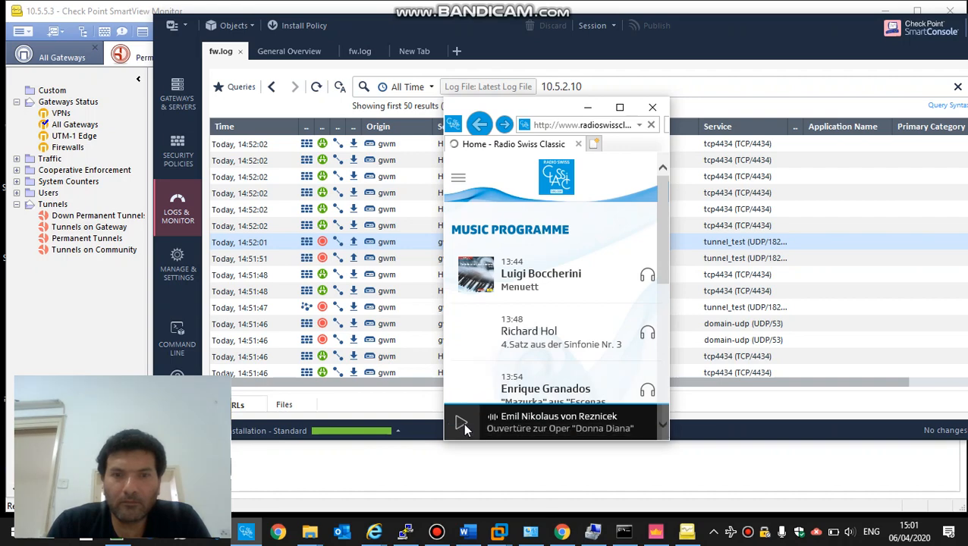
pyautogui.click(463, 425)
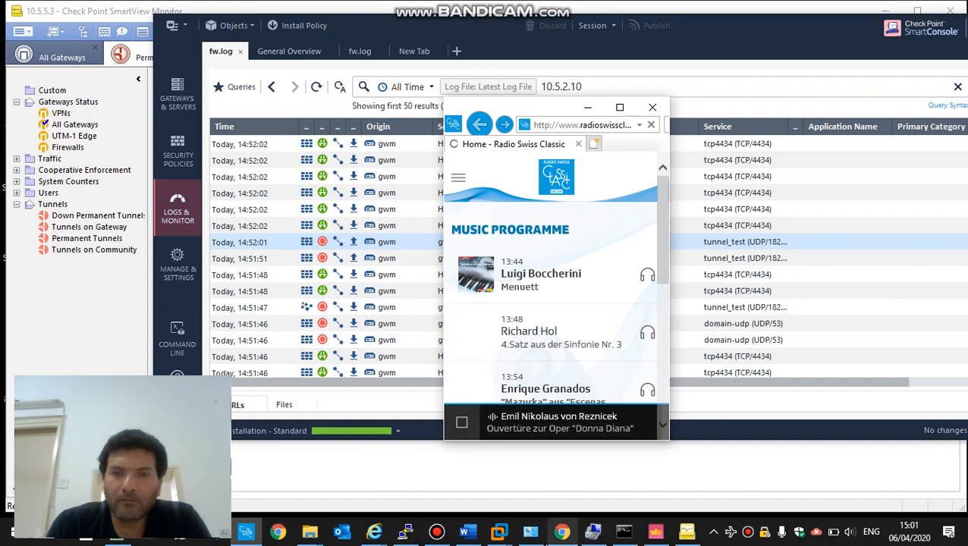
pyautogui.click(499, 534)
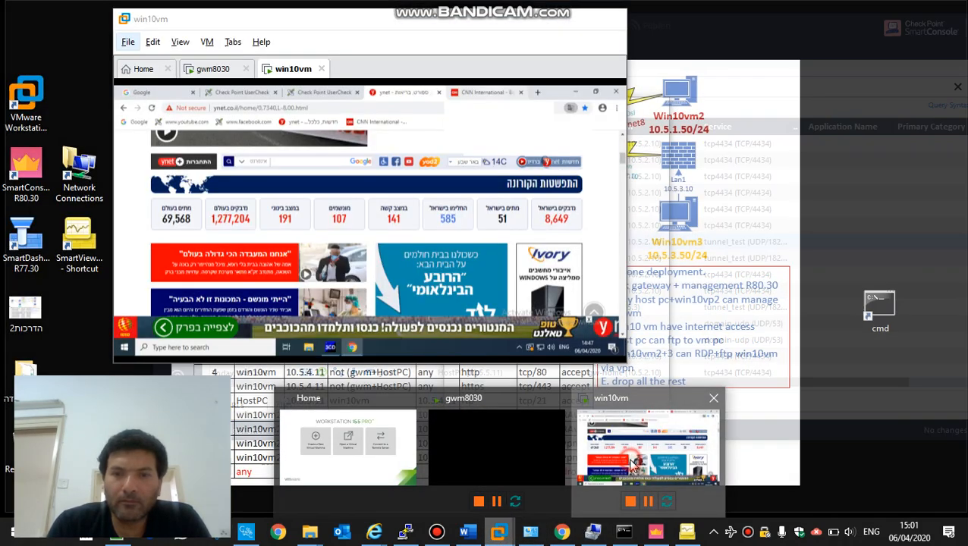
pyautogui.click(647, 448)
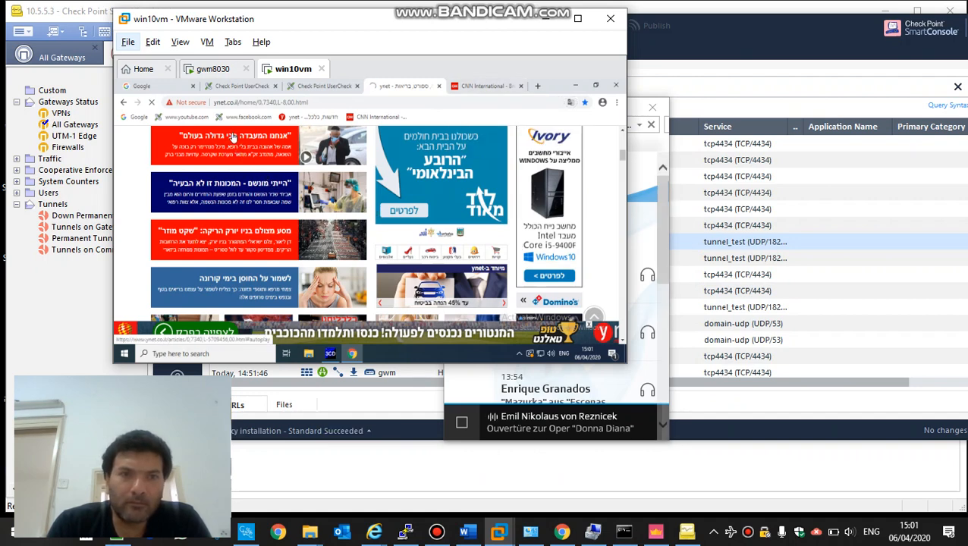
pyautogui.click(543, 25)
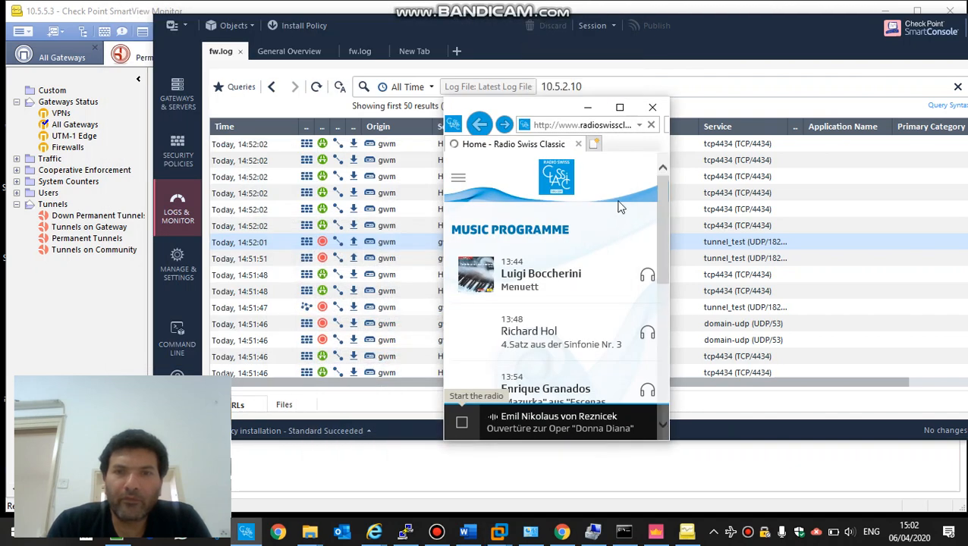
pyautogui.click(653, 107)
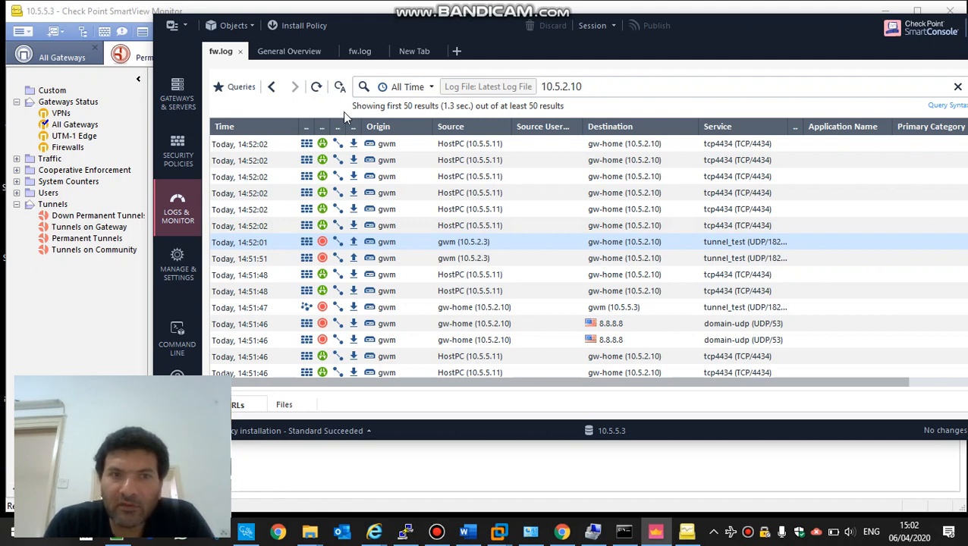
# Step: Refresh the firewall log query for traffic between 10.5.4.11 and 10.5.3.50
pyautogui.click(360, 52)
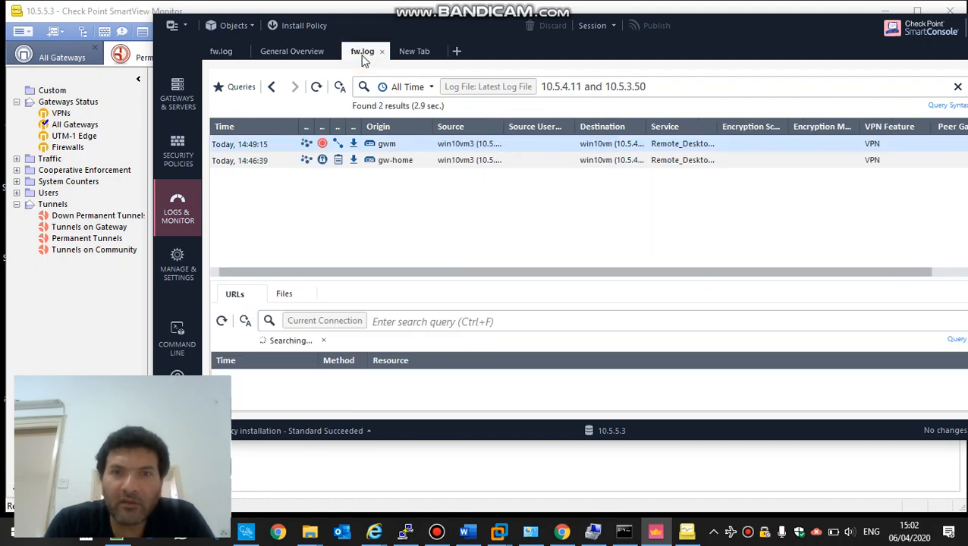
pyautogui.click(316, 88)
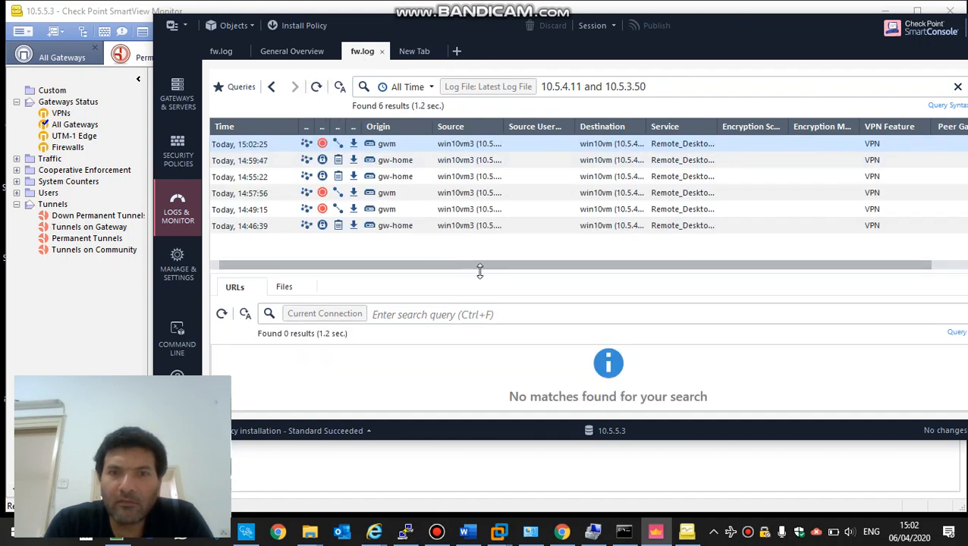
# Step: Switch to the gw-home License page in Chrome and reactivate the appliance's license
pyautogui.doubleClick(846, 32)
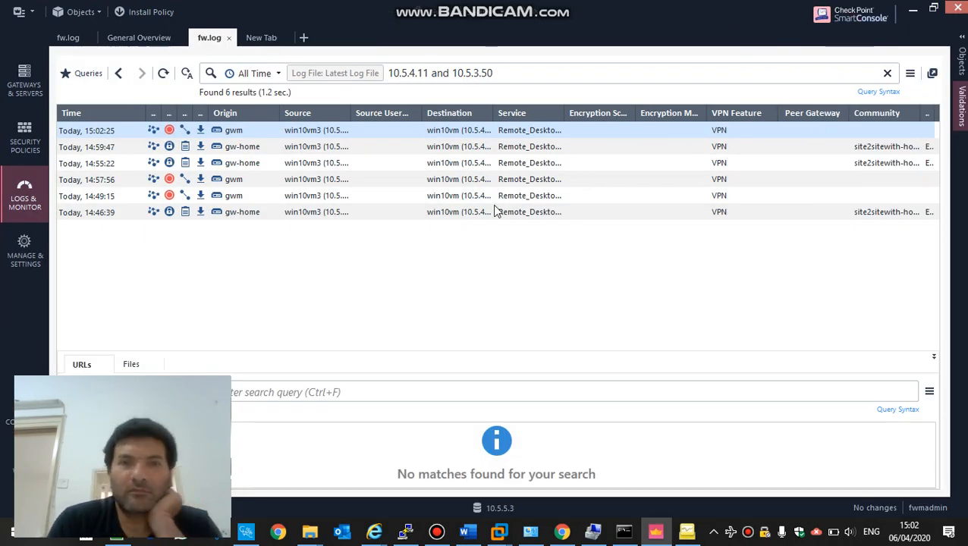
pyautogui.click(560, 534)
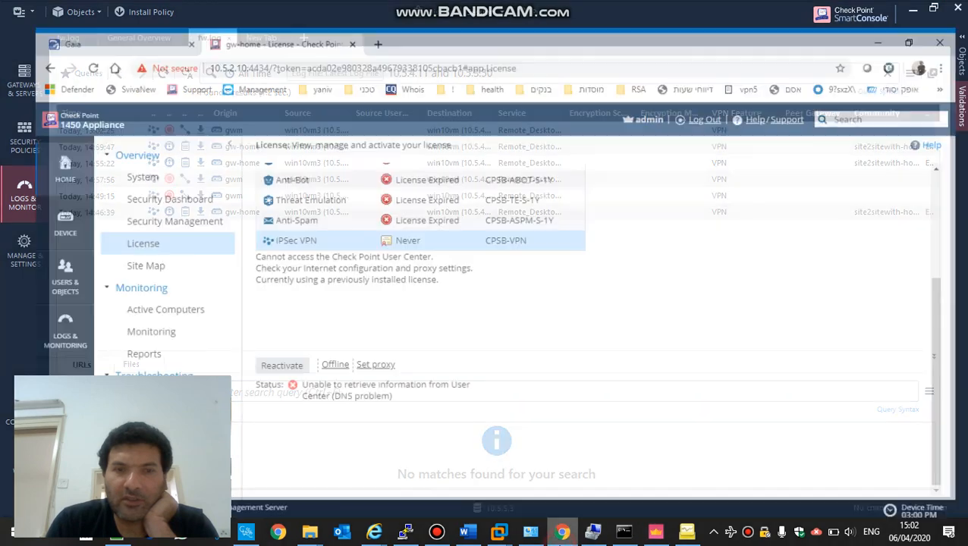
pyautogui.click(249, 351)
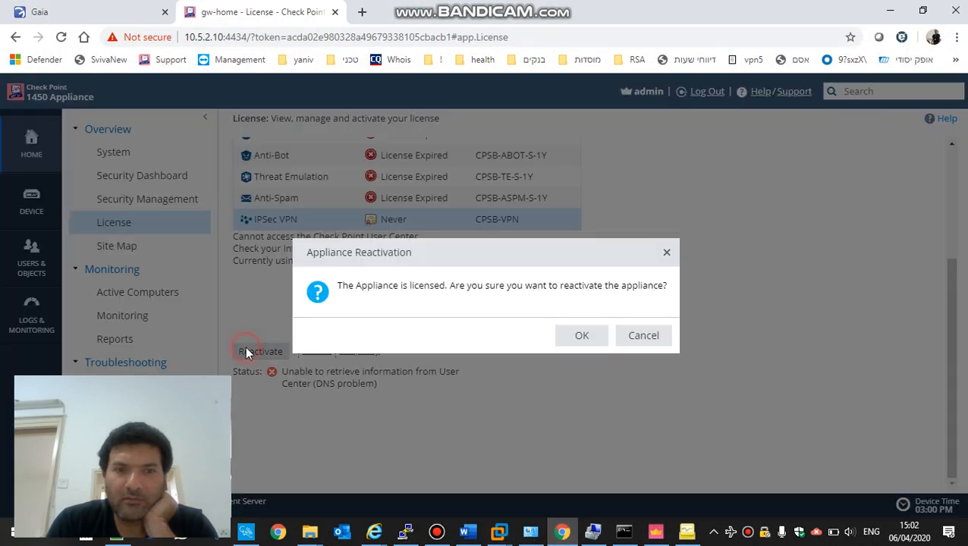
pyautogui.click(571, 335)
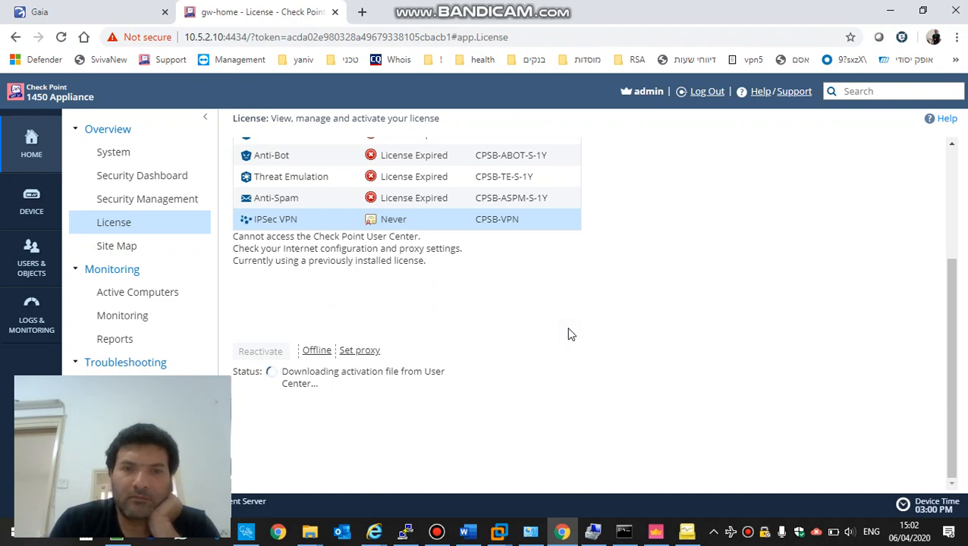
# Step: Return to SmartConsole and read the full encryption failure reason in gwm's 15:02:25 Remote Desktop drop log
pyautogui.click(657, 532)
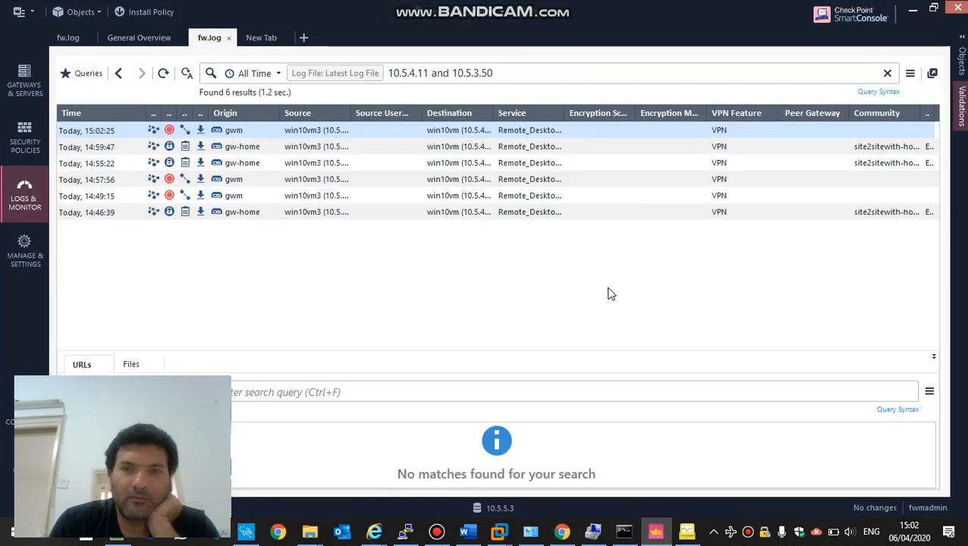
pyautogui.doubleClick(261, 133)
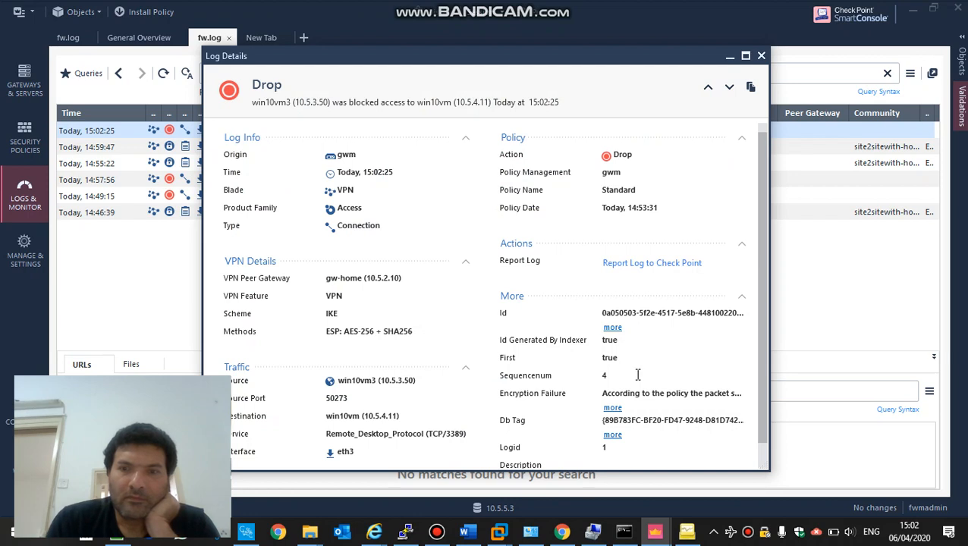
pyautogui.click(613, 409)
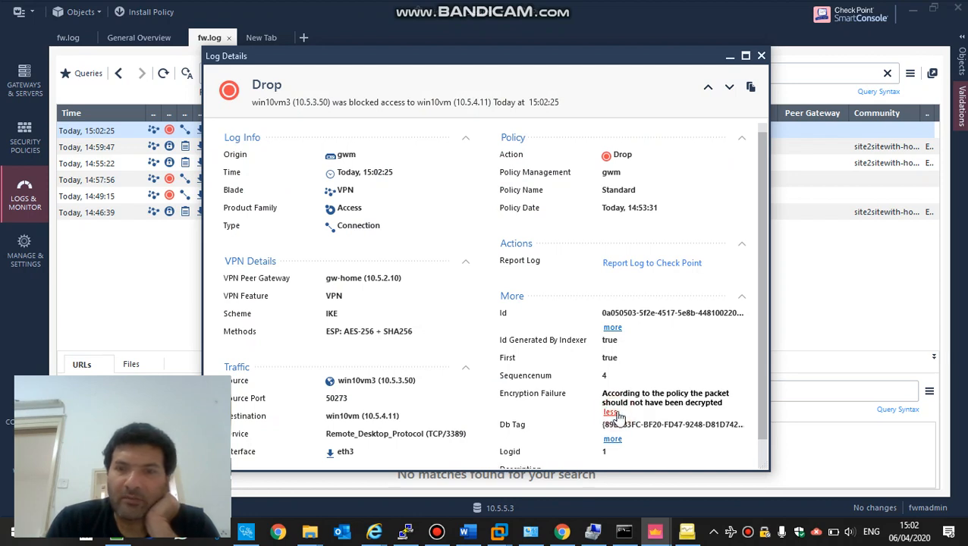
pyautogui.click(761, 59)
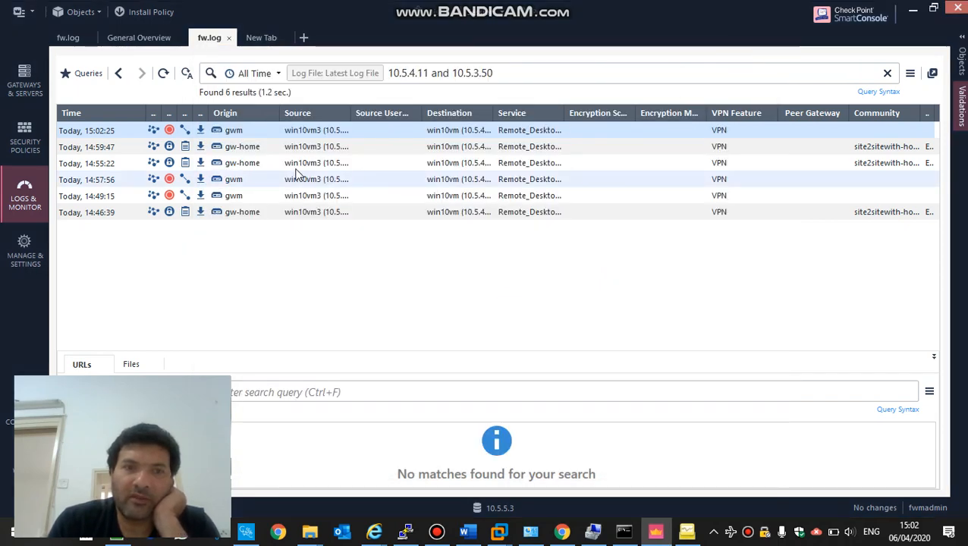
# Step: Review the details of gw-home's 14:59:47 encrypt log, close them and widen the Source column
pyautogui.doubleClick(260, 148)
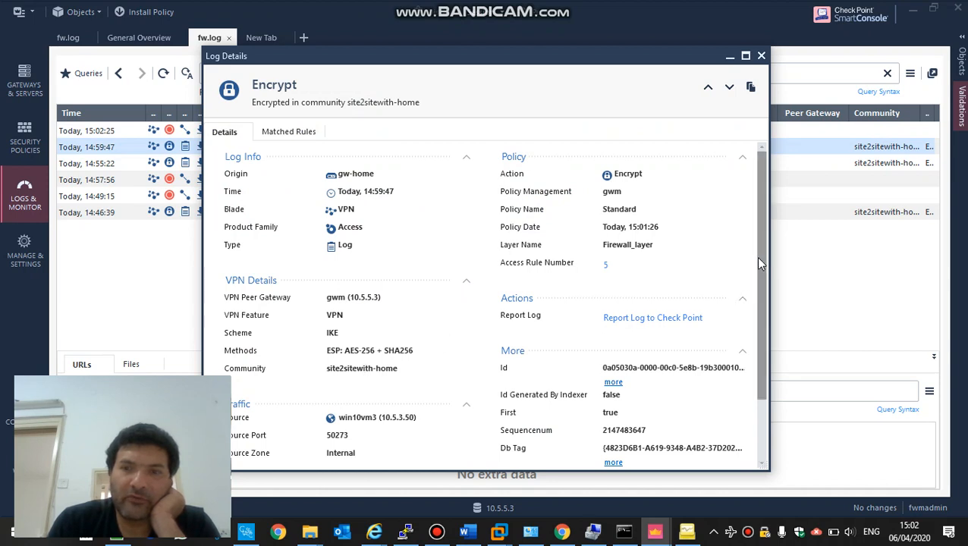
pyautogui.moveTo(756, 256); pyautogui.dragTo(750, 155)
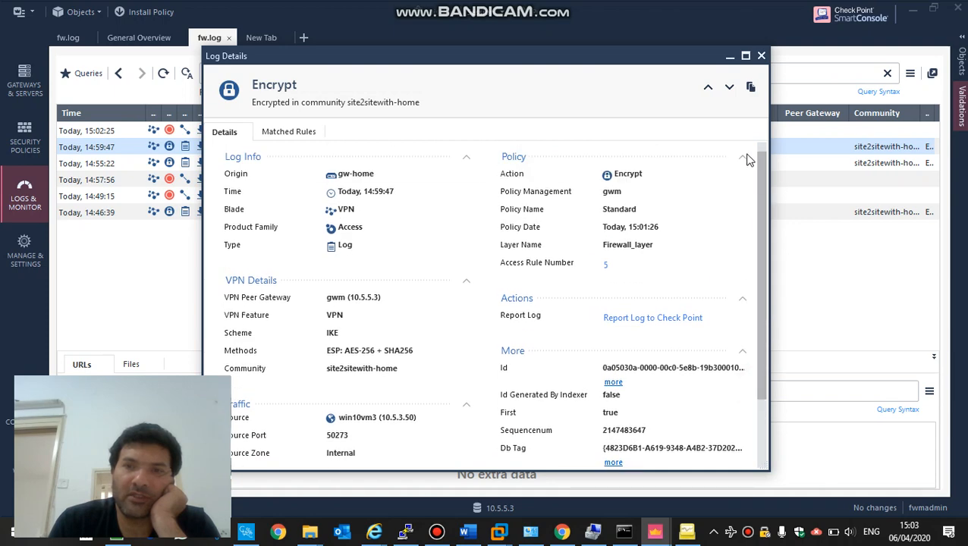
pyautogui.click(762, 57)
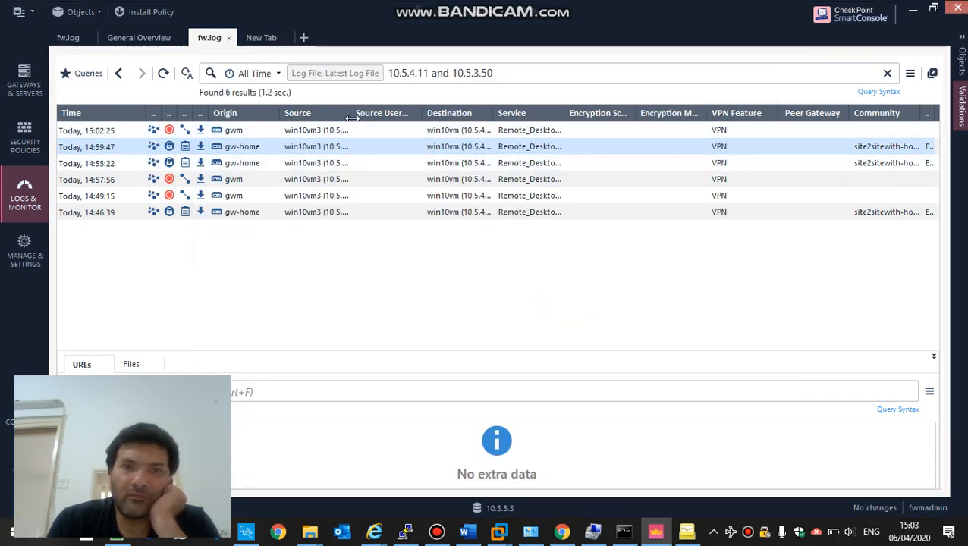
pyautogui.moveTo(354, 117); pyautogui.dragTo(374, 117)
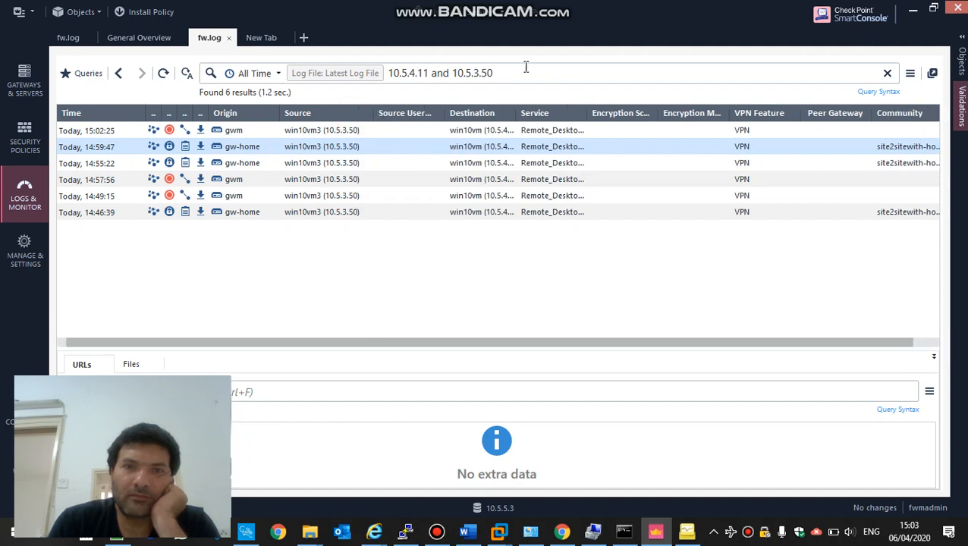
# Step: Open the Logs view from the new tab and widen its Destination column to show full addresses
pyautogui.click(265, 38)
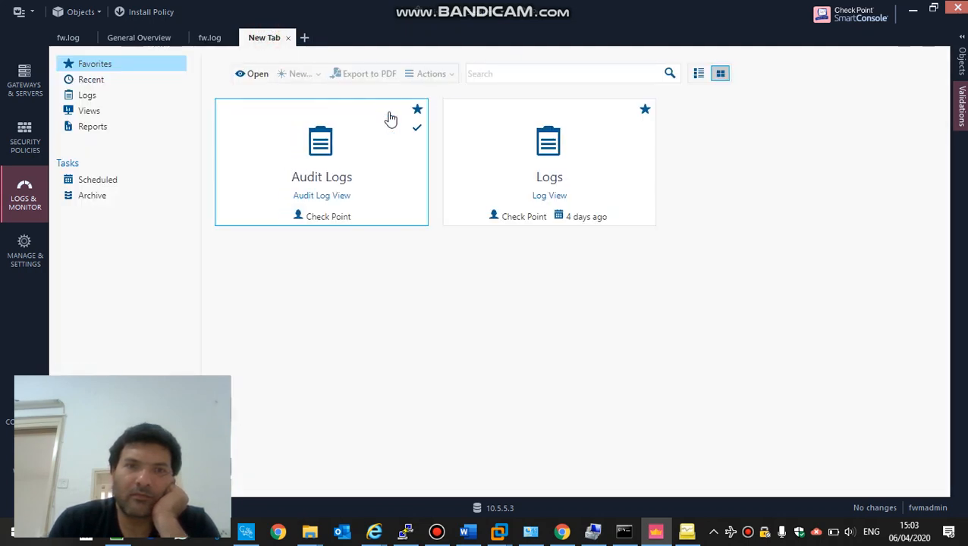
pyautogui.click(535, 143)
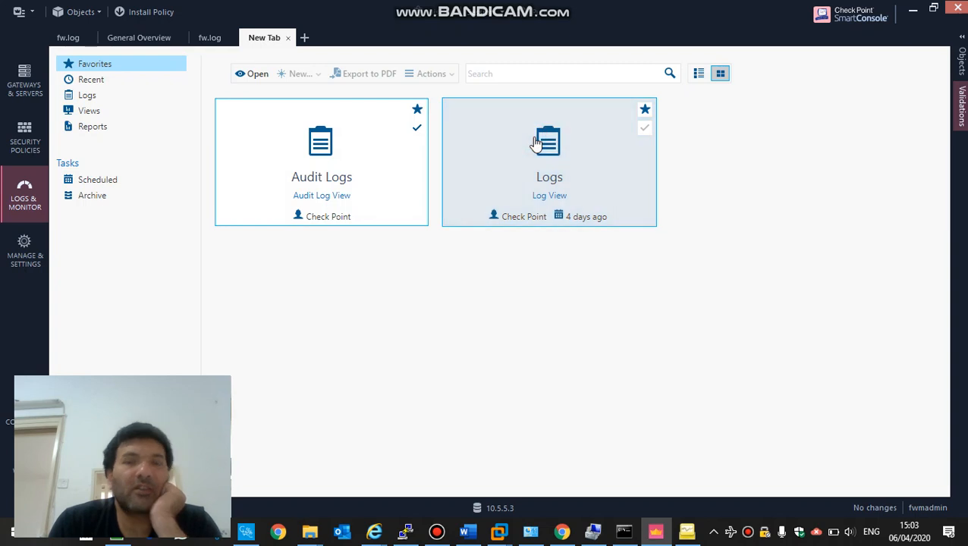
pyautogui.click(544, 199)
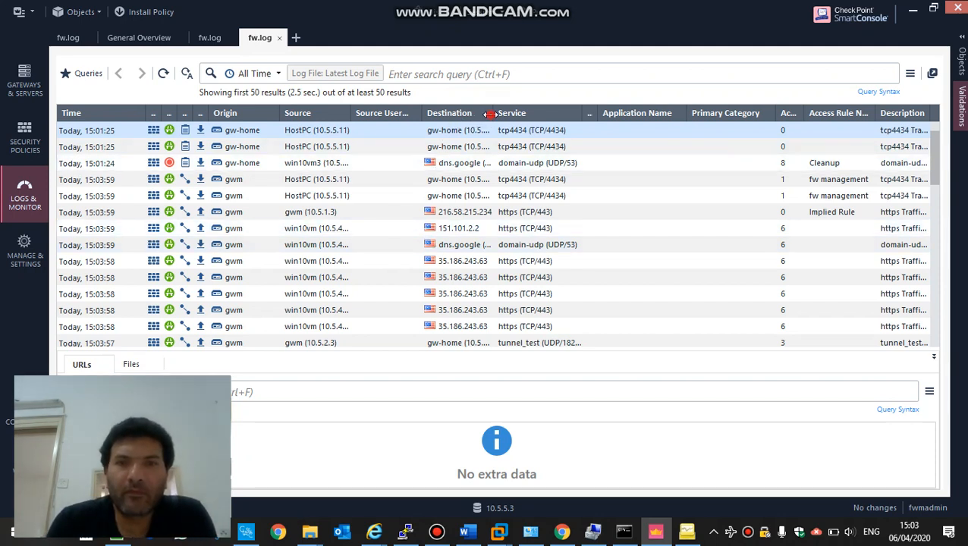
pyautogui.moveTo(494, 114); pyautogui.dragTo(520, 114)
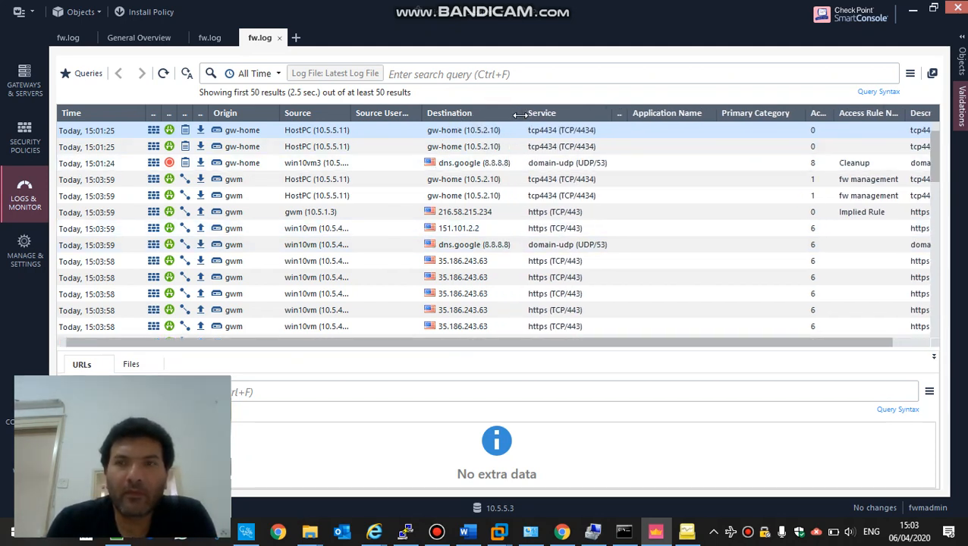
# Step: Check the software blade expirations on gw-home's License page in Chrome, and view the network diagram on the desktop
pyautogui.click(913, 9)
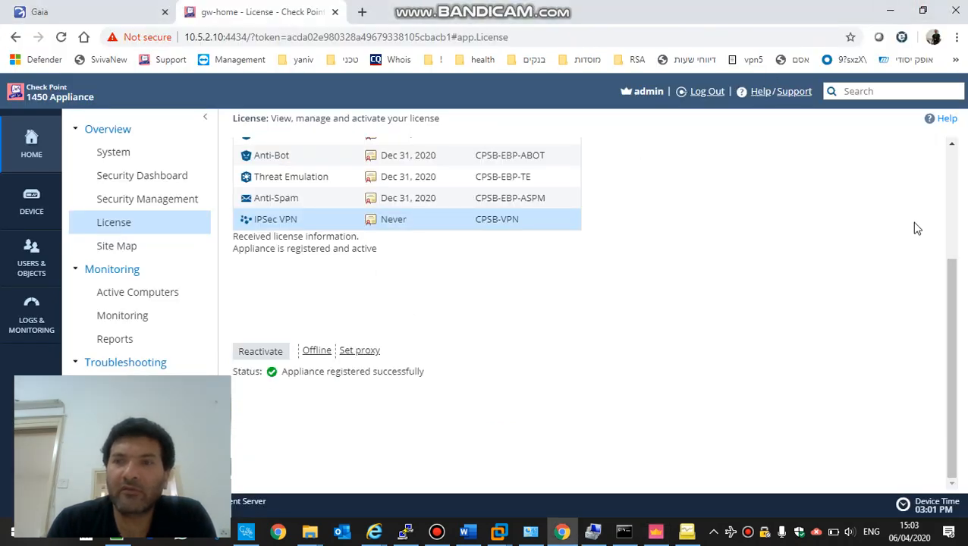
pyautogui.moveTo(953, 261); pyautogui.dragTo(947, 144)
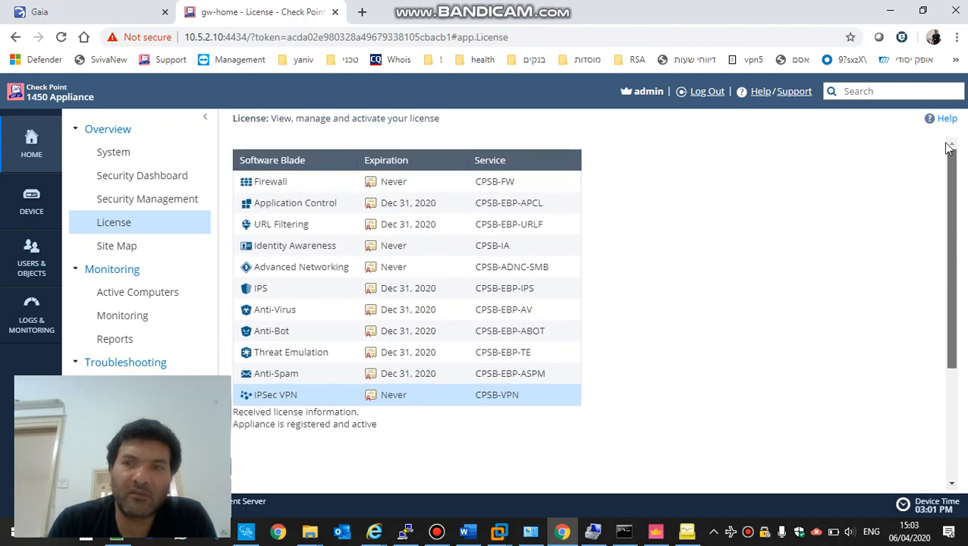
pyautogui.click(890, 12)
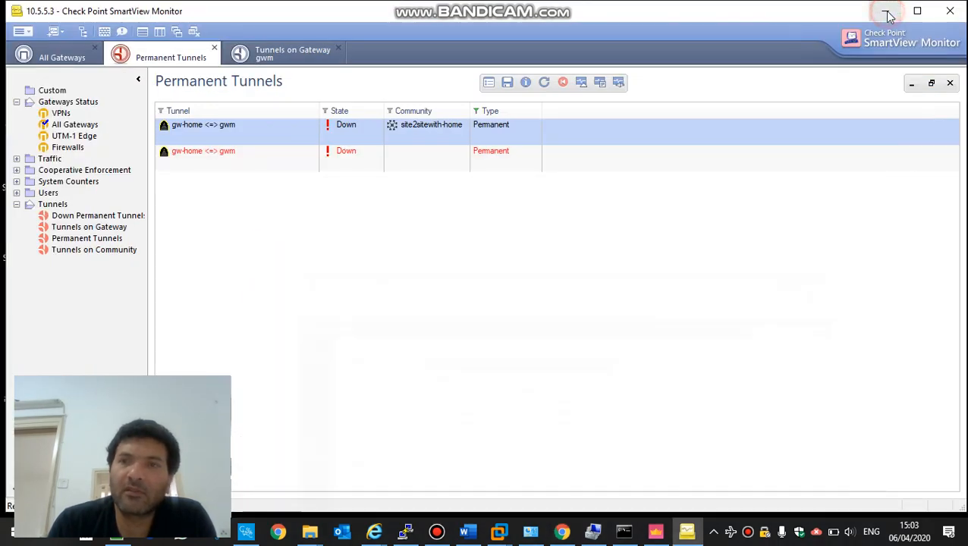
pyautogui.click(888, 14)
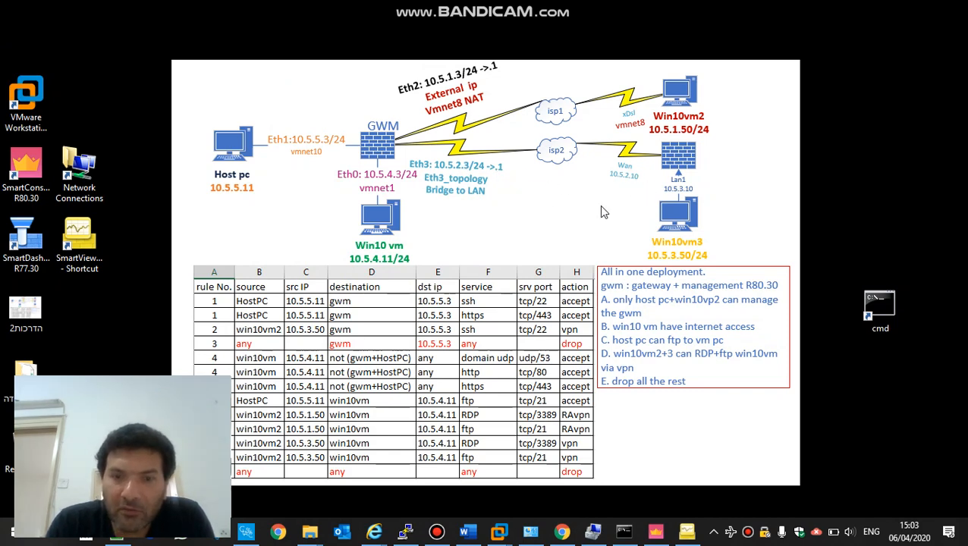
# Step: Return to SmartConsole, query the firewall log for 10.5.2.3 and 10.5.2.10, and widen the Destination column
pyautogui.click(655, 534)
pyautogui.click(461, 74)
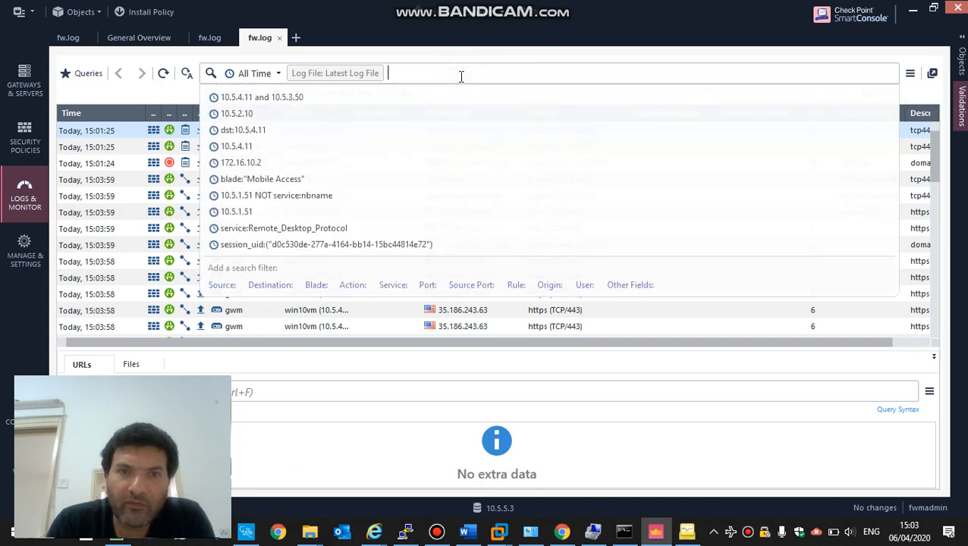
pyautogui.write('10.5.')
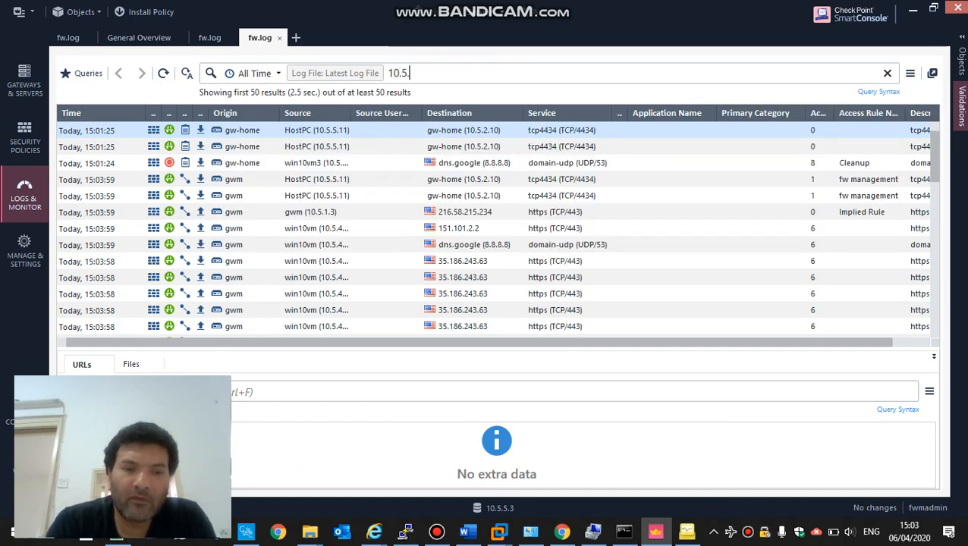
pyautogui.write('2.3 a')
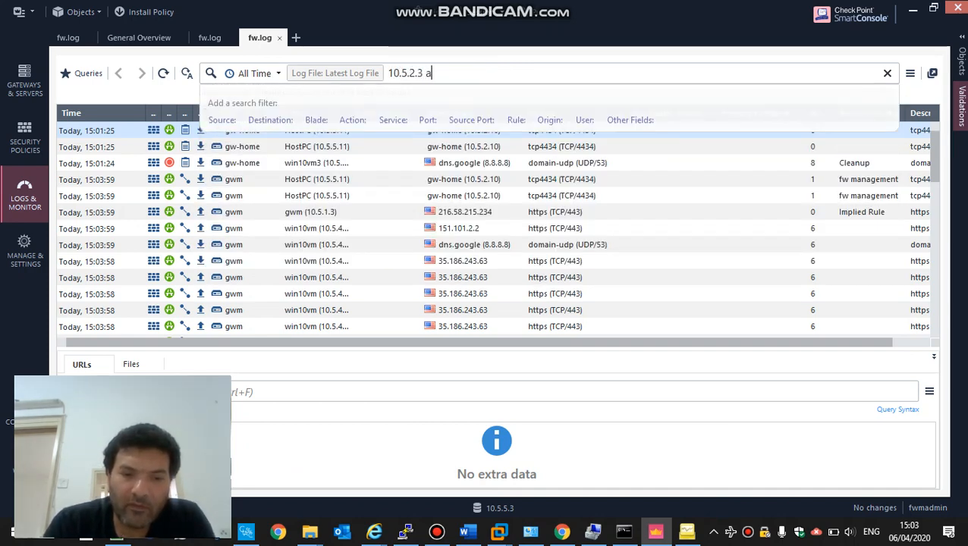
pyautogui.write('nd 10.5.2')
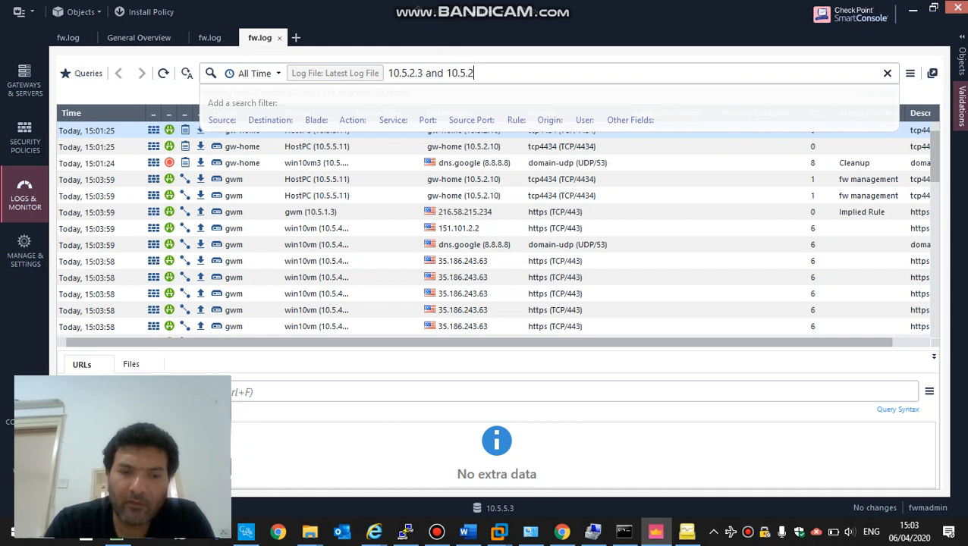
pyautogui.write('.1')
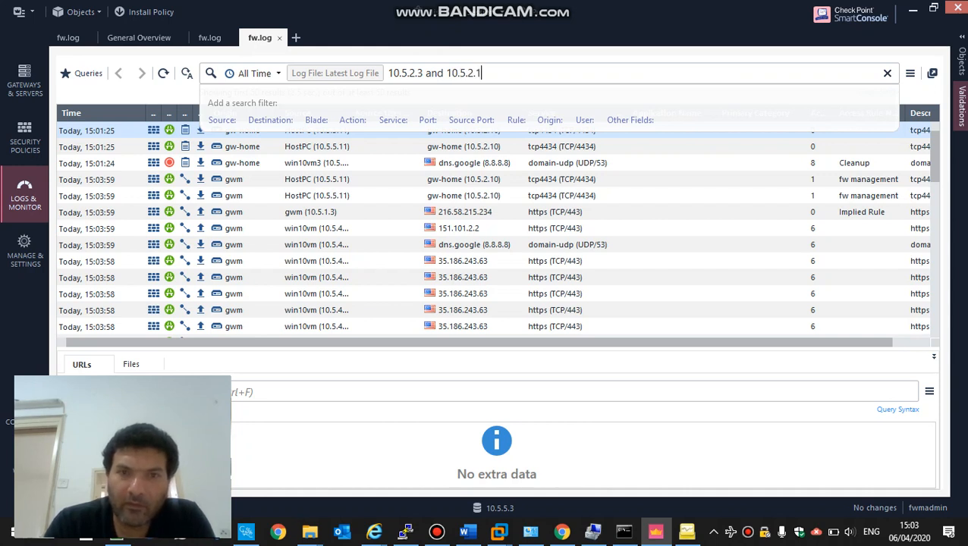
pyautogui.write('0')
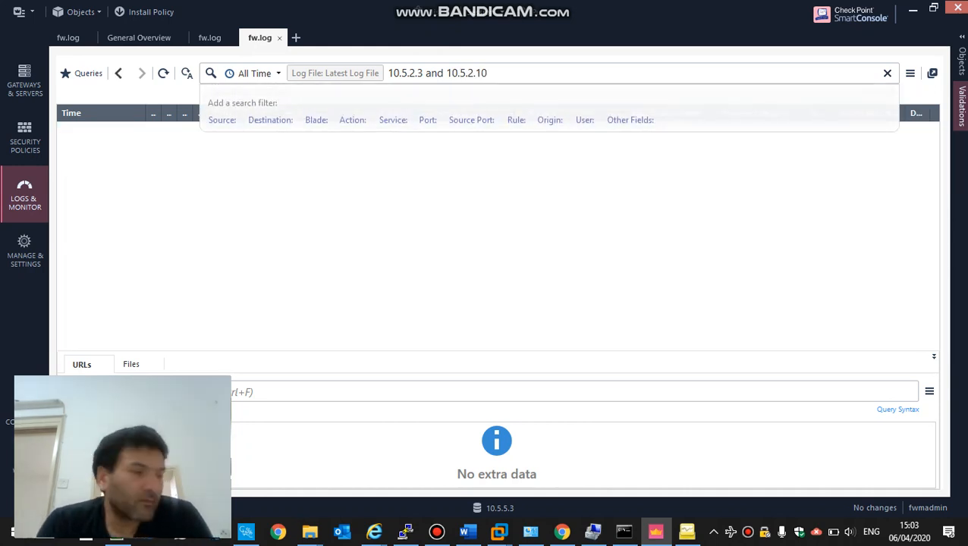
pyautogui.press('Return')
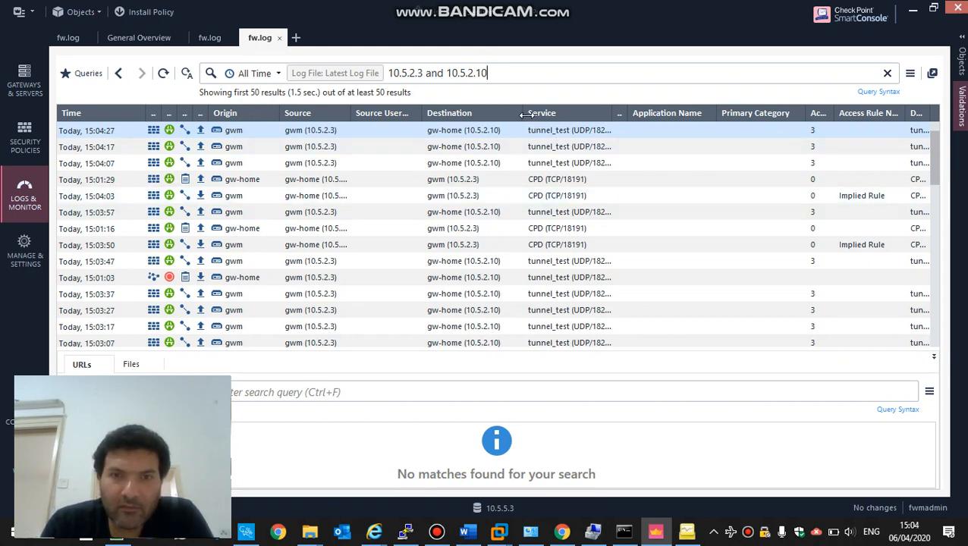
pyautogui.moveTo(524, 113); pyautogui.dragTo(551, 113)
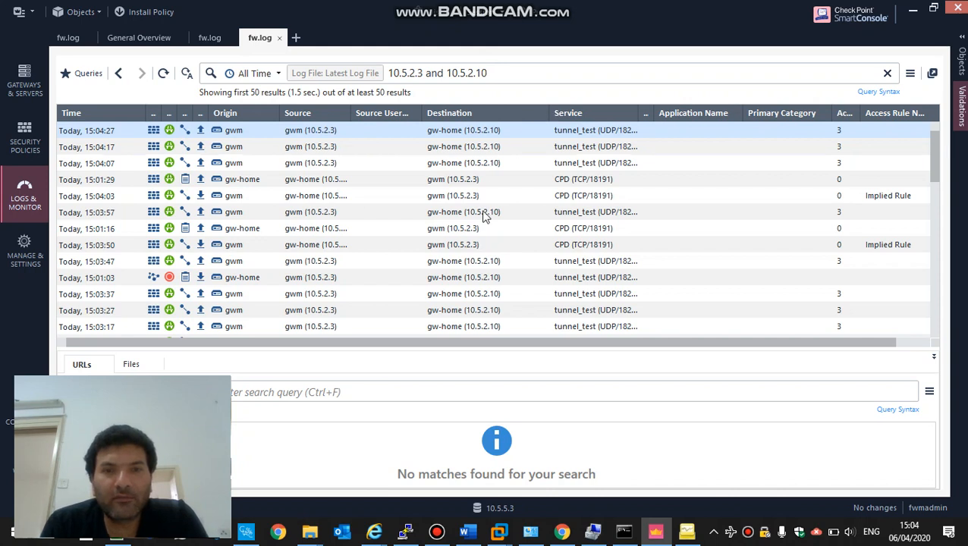
# Step: Refresh the log and examine the details of gw-home's 15:02:13 tunnel_test drop, including the full Db Tag
pyautogui.click(162, 74)
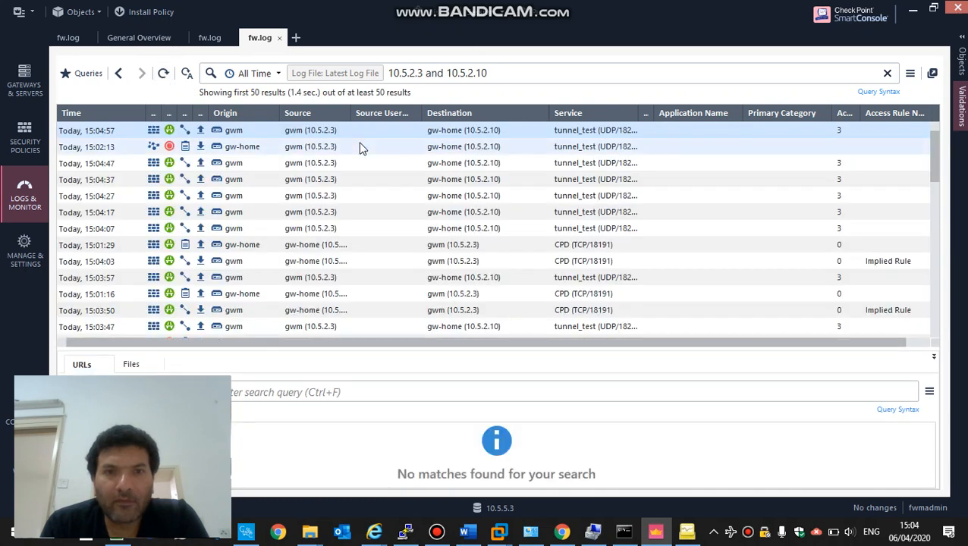
pyautogui.click(362, 148)
pyautogui.doubleClick(362, 148)
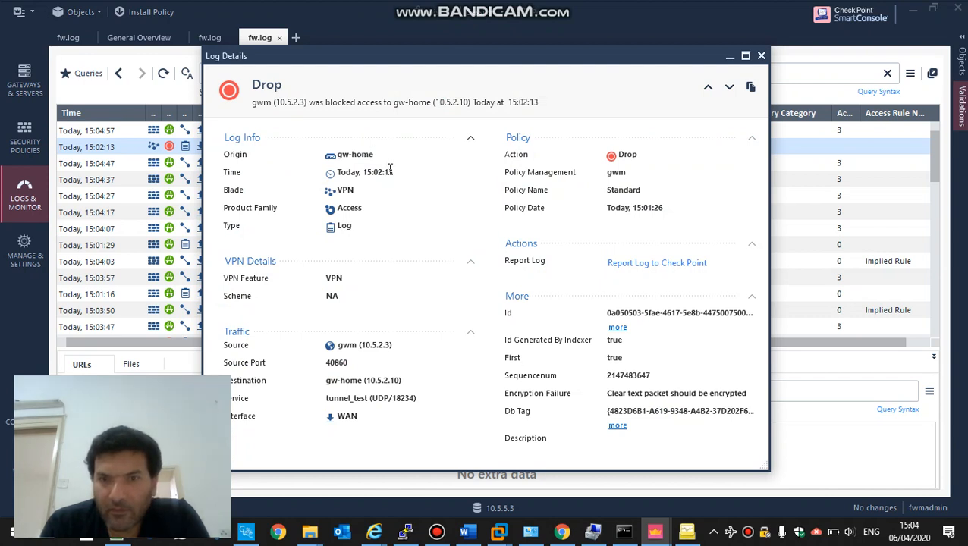
pyautogui.click(617, 427)
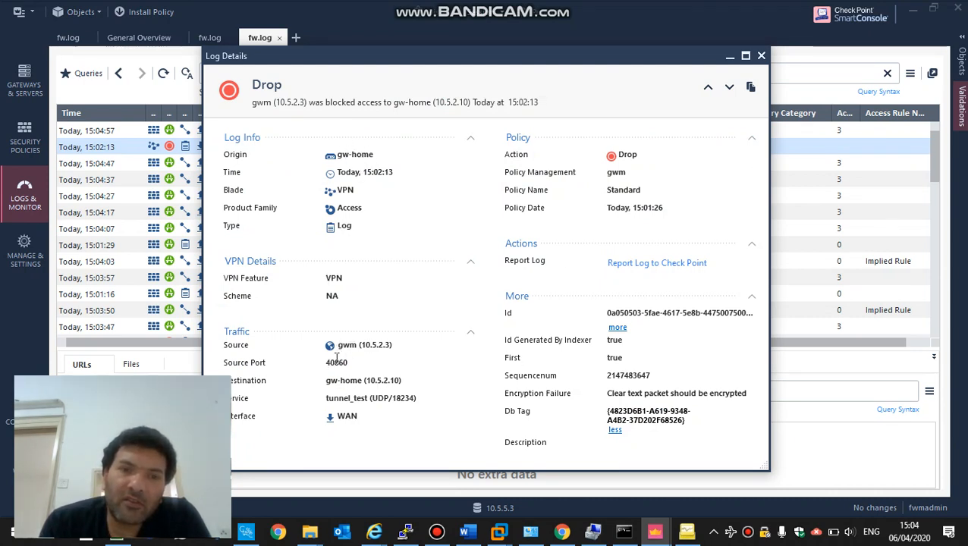
pyautogui.click(761, 56)
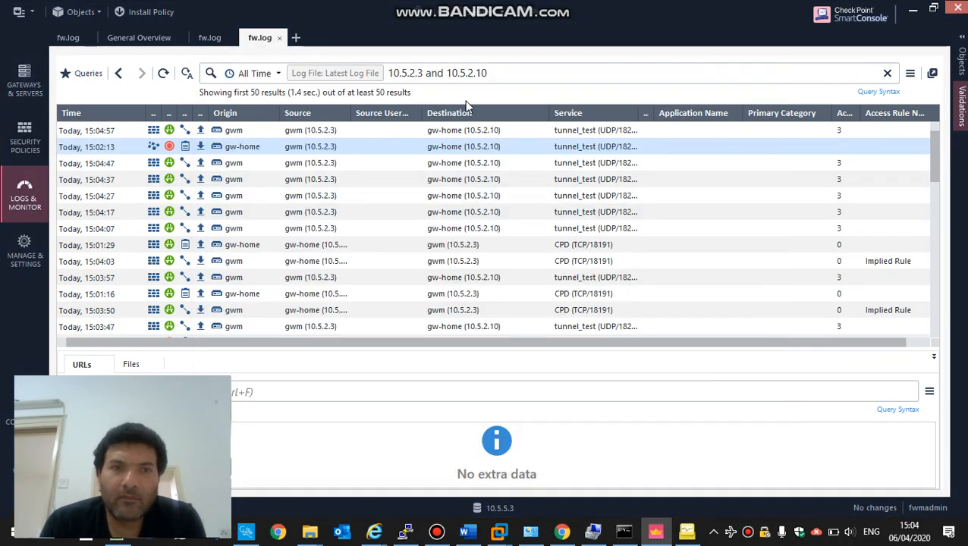
# Step: Clear the 10.5.2.3 and 10.5.2.10 query, filter the log to NOT action:Accept, and widen the Source column to show full addresses
pyautogui.click(570, 73)
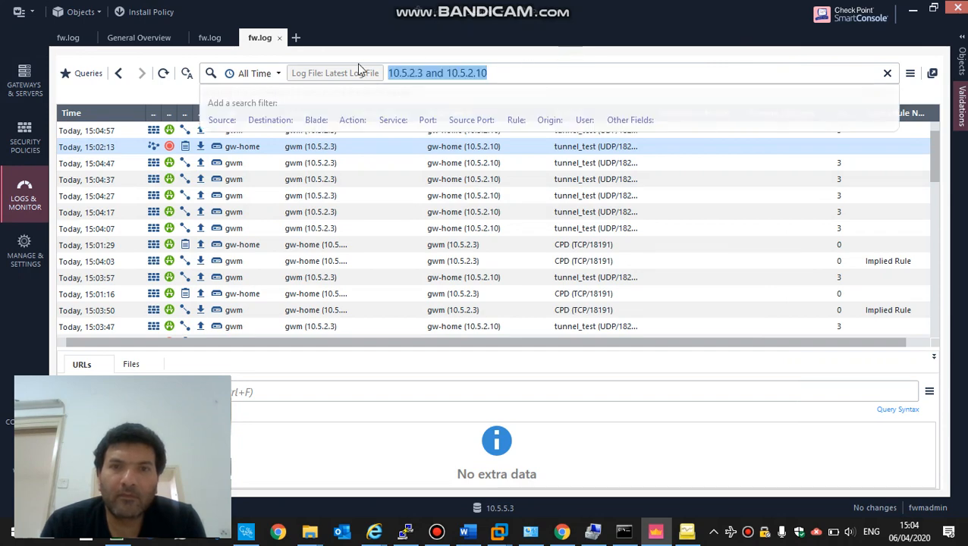
pyautogui.press('BackSpace')
pyautogui.press('Return')
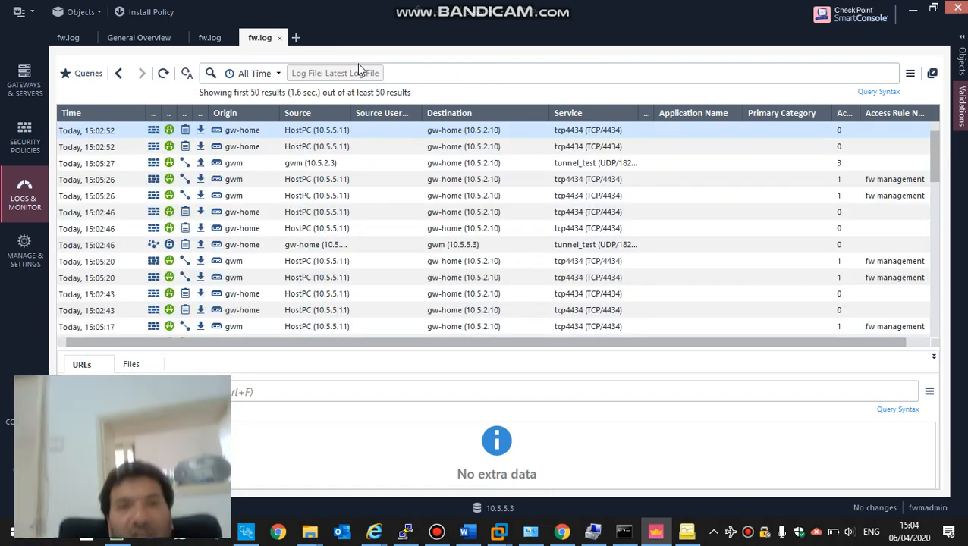
pyautogui.rightClick(170, 131)
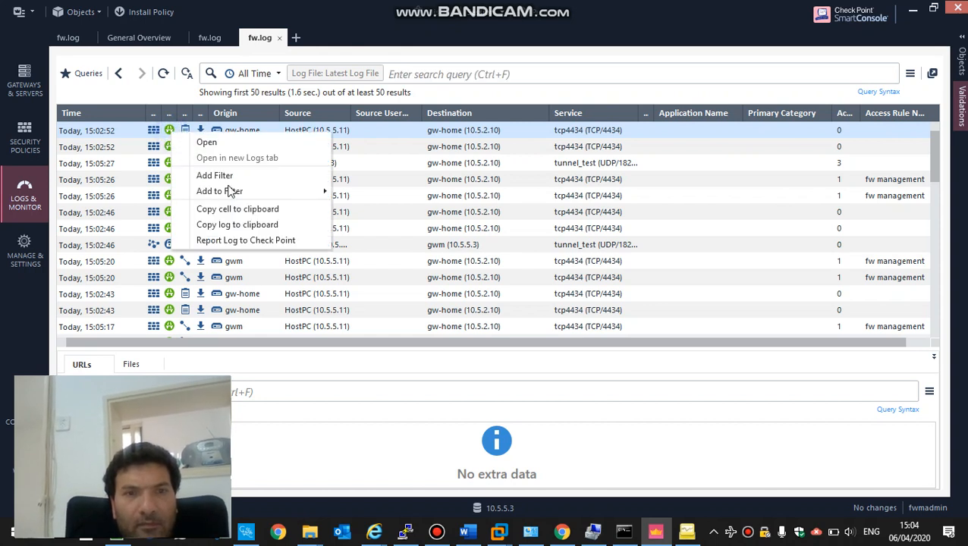
pyautogui.moveTo(304, 195)
pyautogui.click(363, 206)
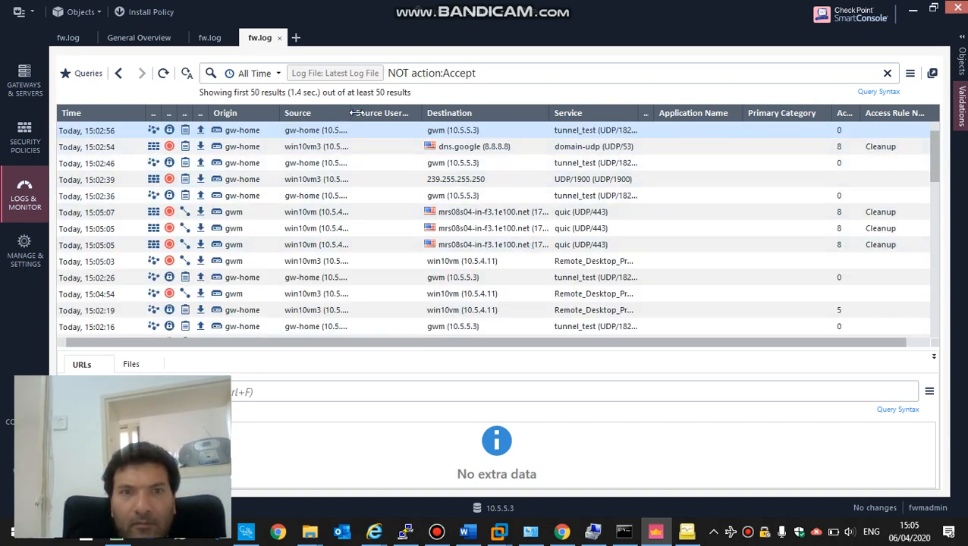
pyautogui.moveTo(356, 112); pyautogui.dragTo(390, 114)
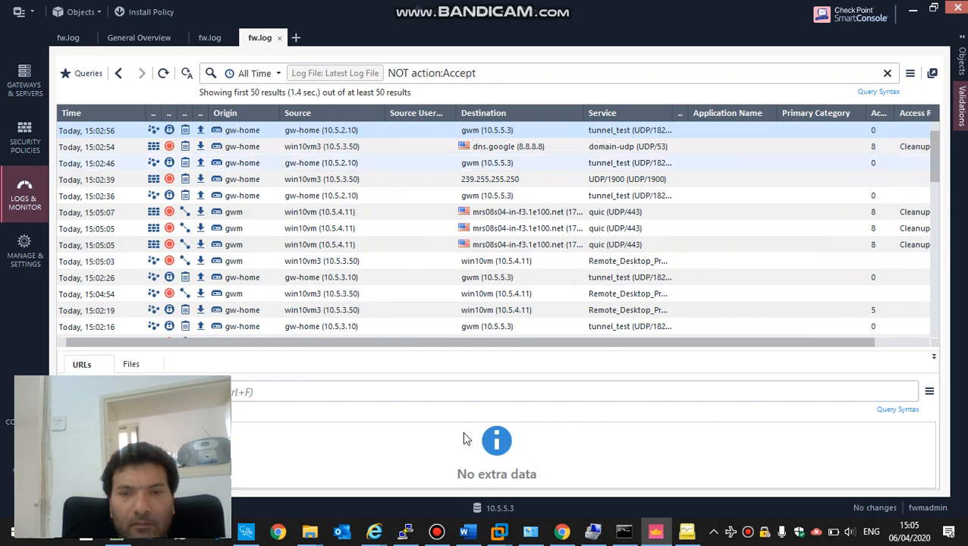
pyautogui.click(437, 532)
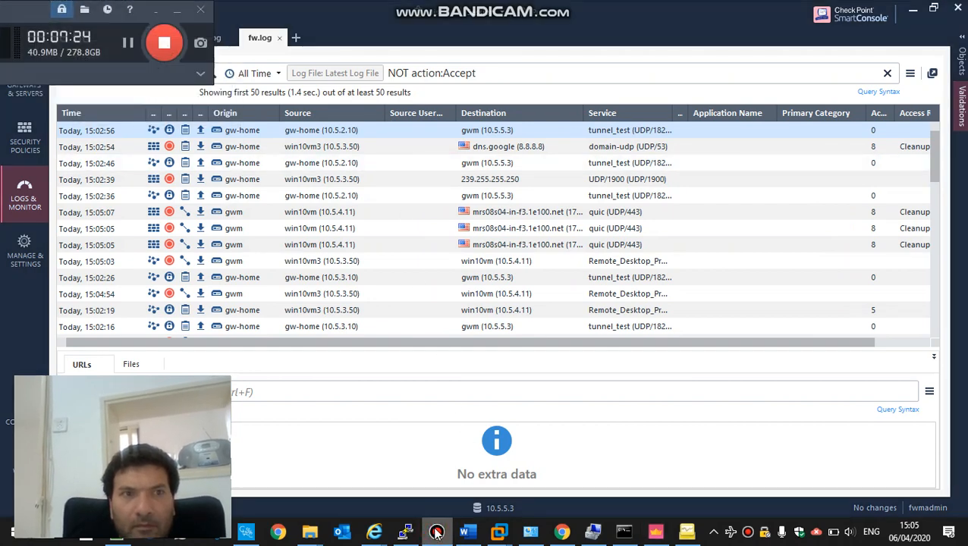
pyautogui.click(437, 534)
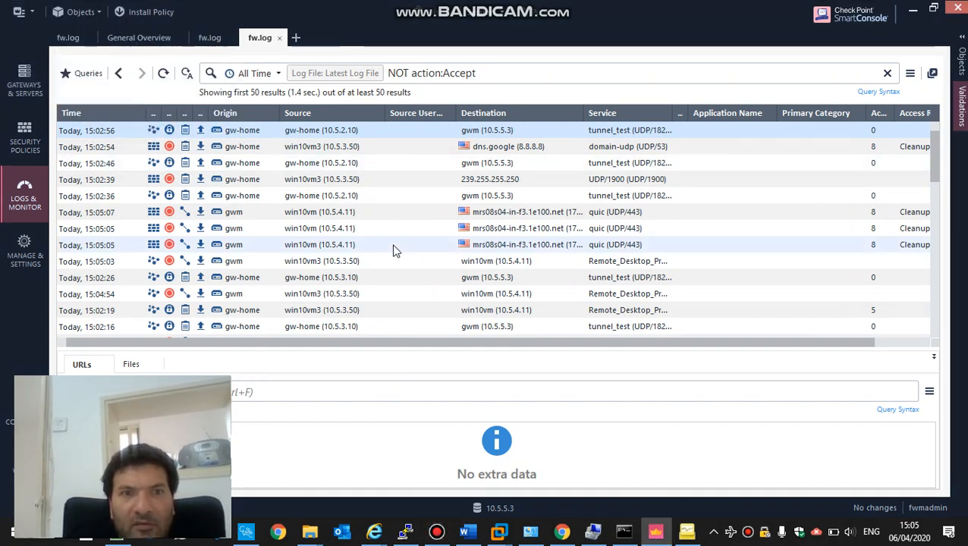
# Step: Examine the details of gw-home's 15:02:46 tunnel_test log entry from 10.5.2.10 to gwm, and close them
pyautogui.click(324, 151)
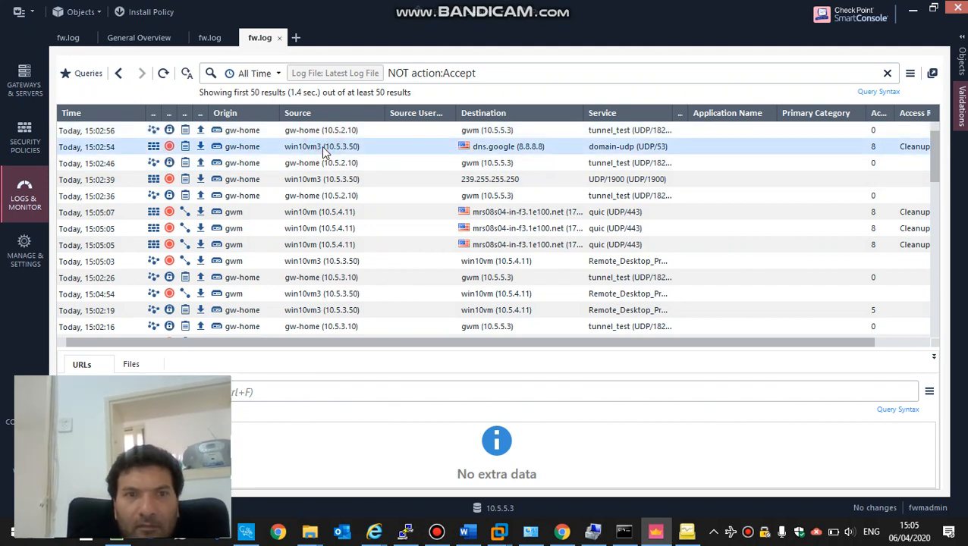
pyautogui.click(322, 166)
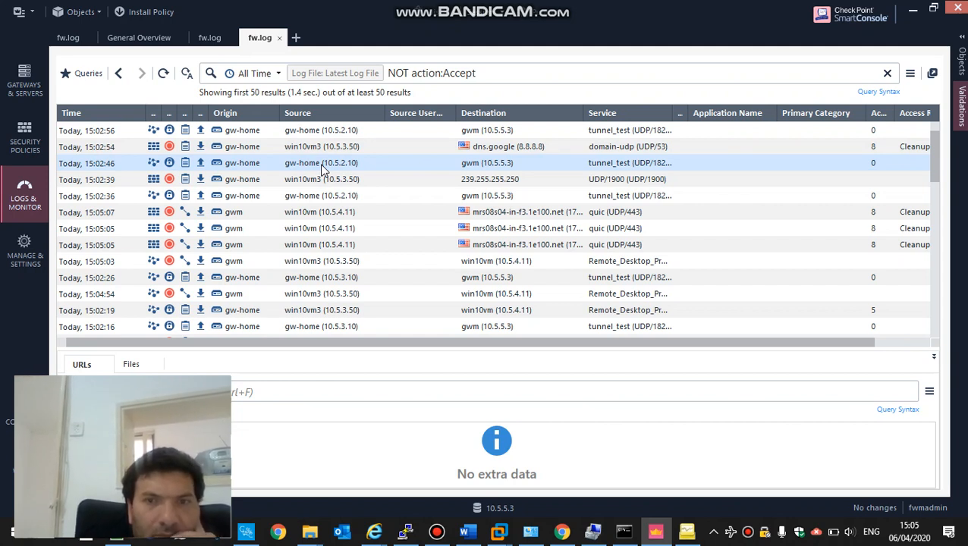
pyautogui.click(322, 167)
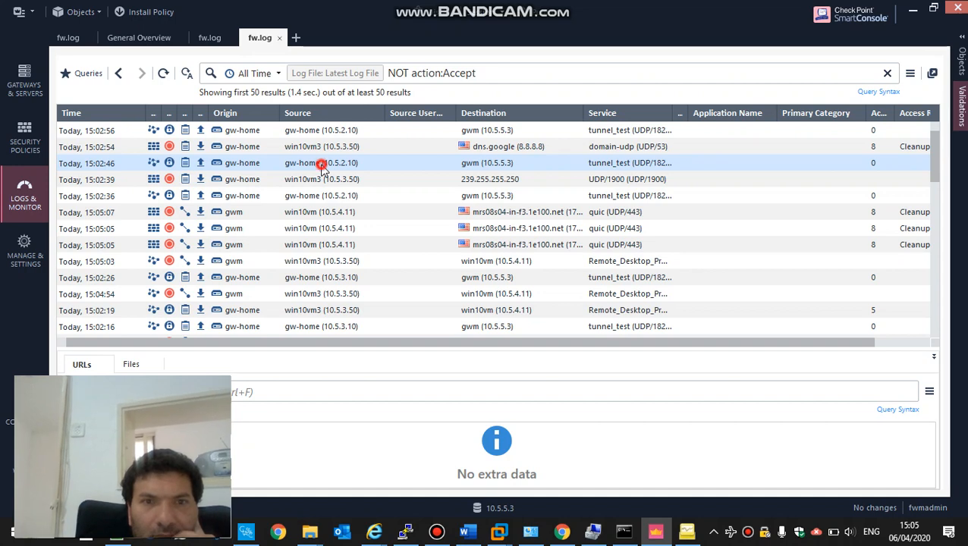
pyautogui.doubleClick(322, 167)
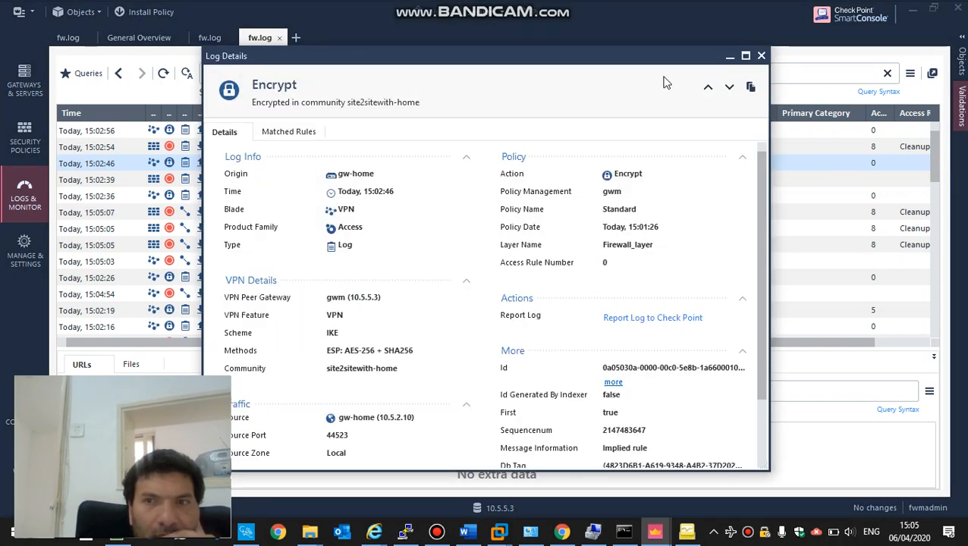
pyautogui.click(763, 56)
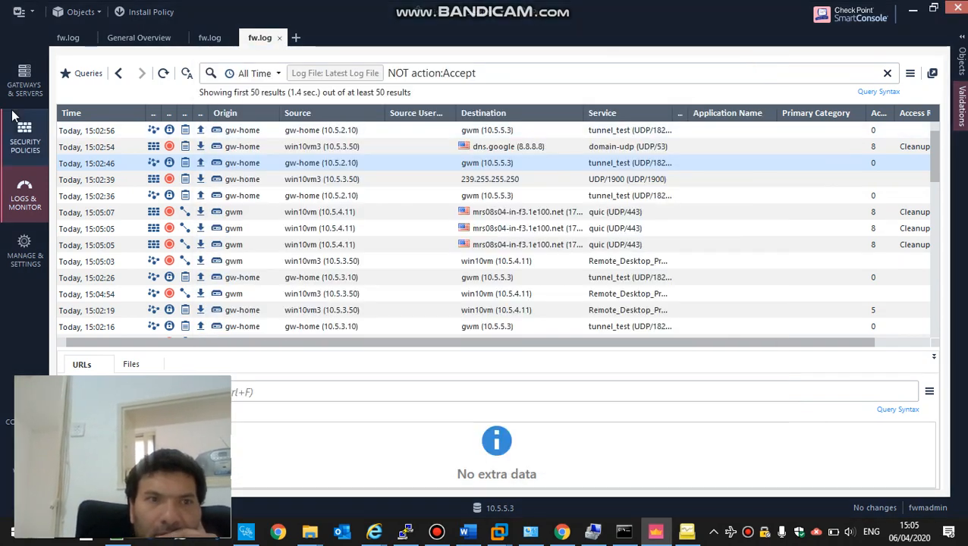
# Step: Open the gw-home gateway object, check its main IPv4 address, and close it without changes
pyautogui.click(23, 133)
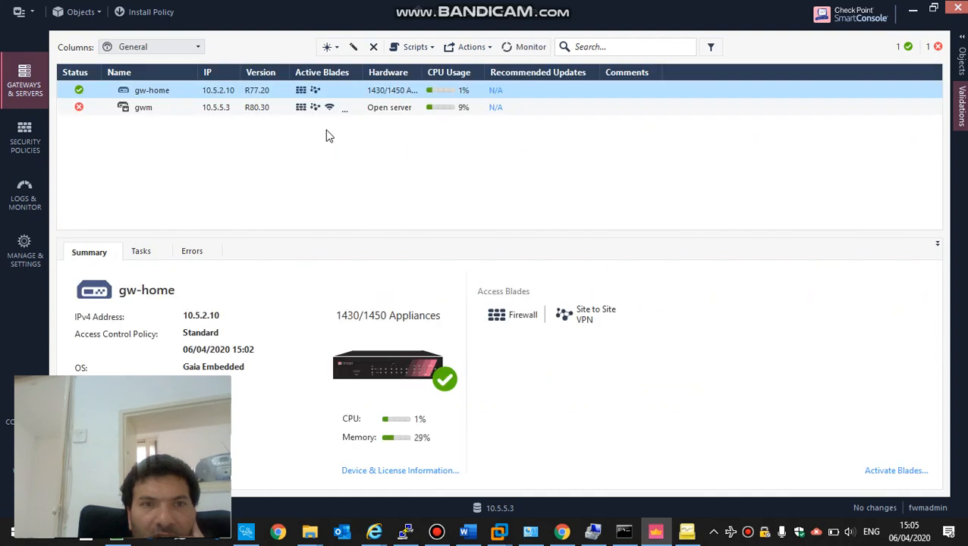
pyautogui.doubleClick(174, 90)
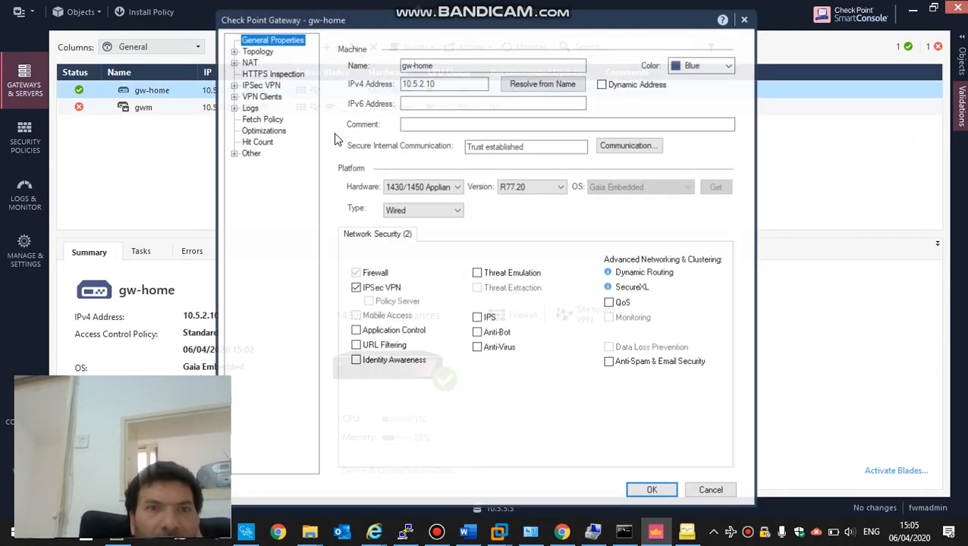
pyautogui.doubleClick(462, 84)
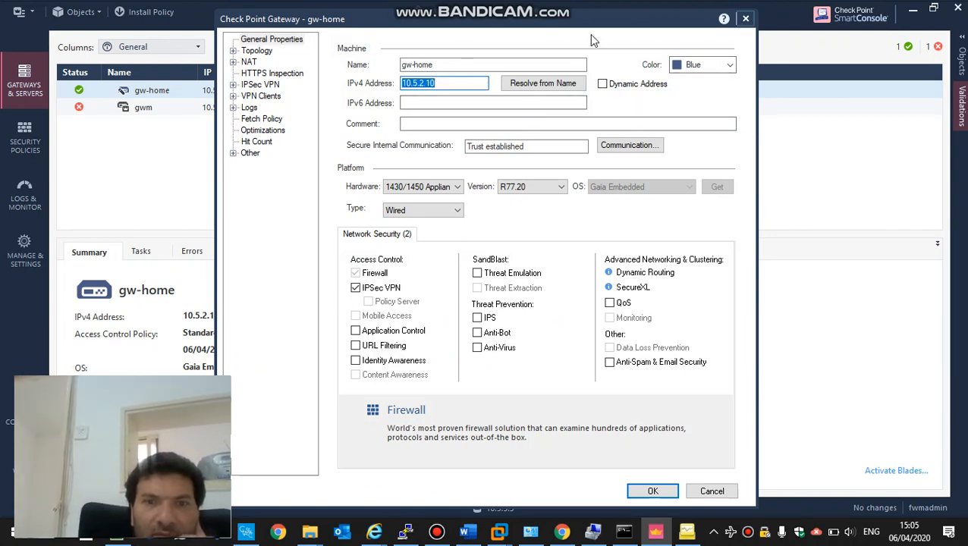
pyautogui.click(746, 19)
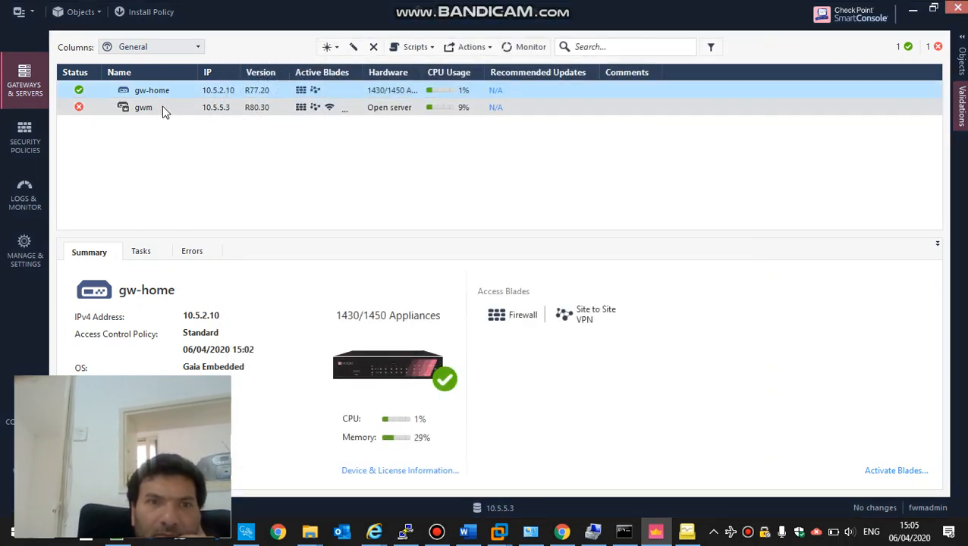
# Step: Consult the desktop network diagram, and set gwm's VPN Link Selection to always use topology address 10.5.2.3
pyautogui.click(161, 106)
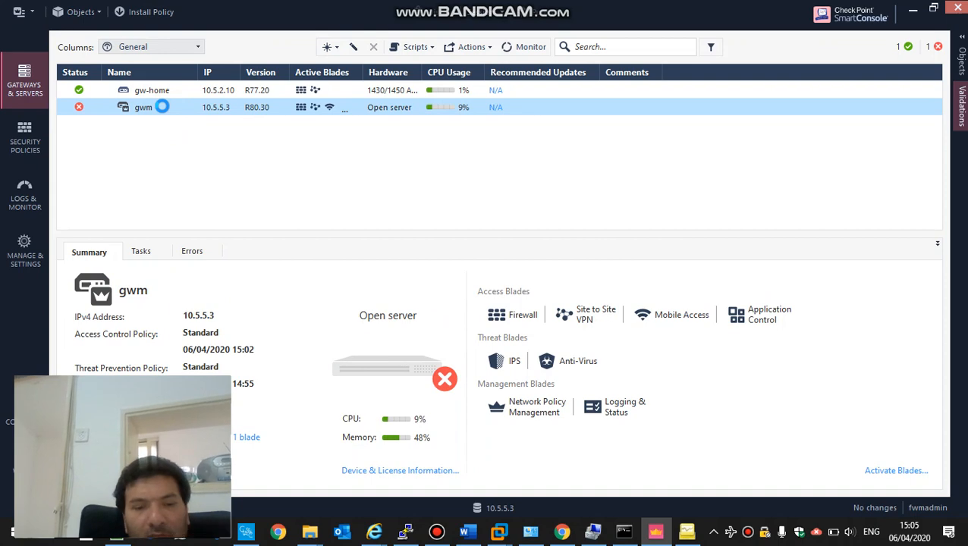
pyautogui.press('super+d')
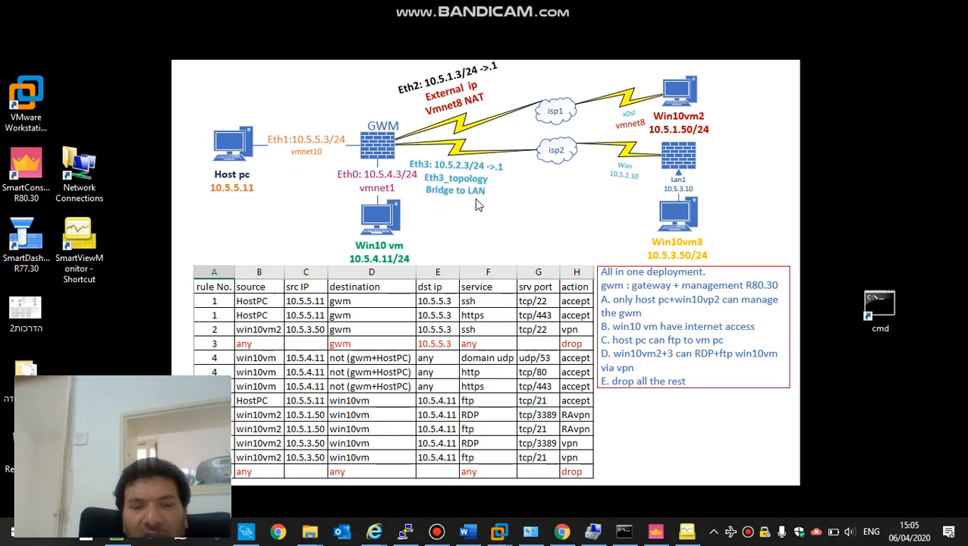
pyautogui.hotkey('alt', 'Tab')
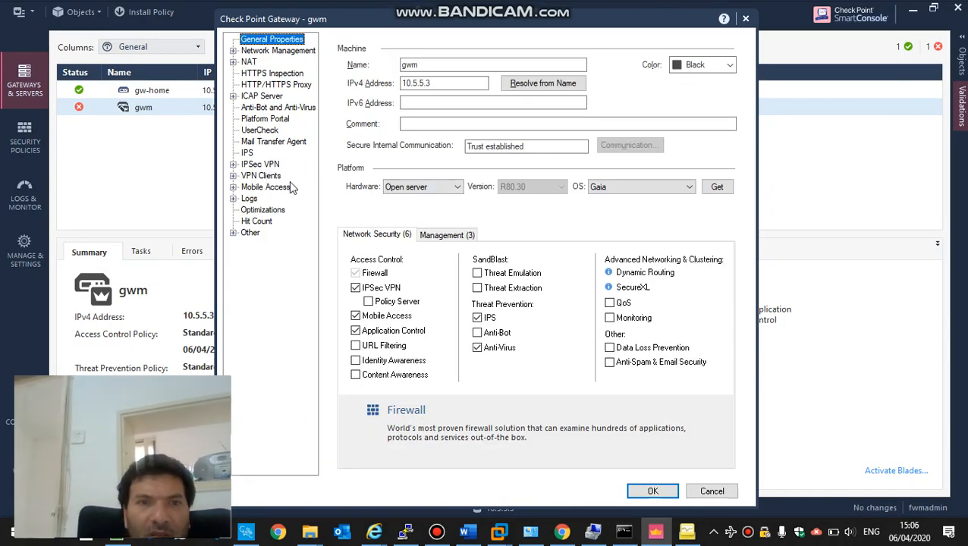
pyautogui.click(233, 164)
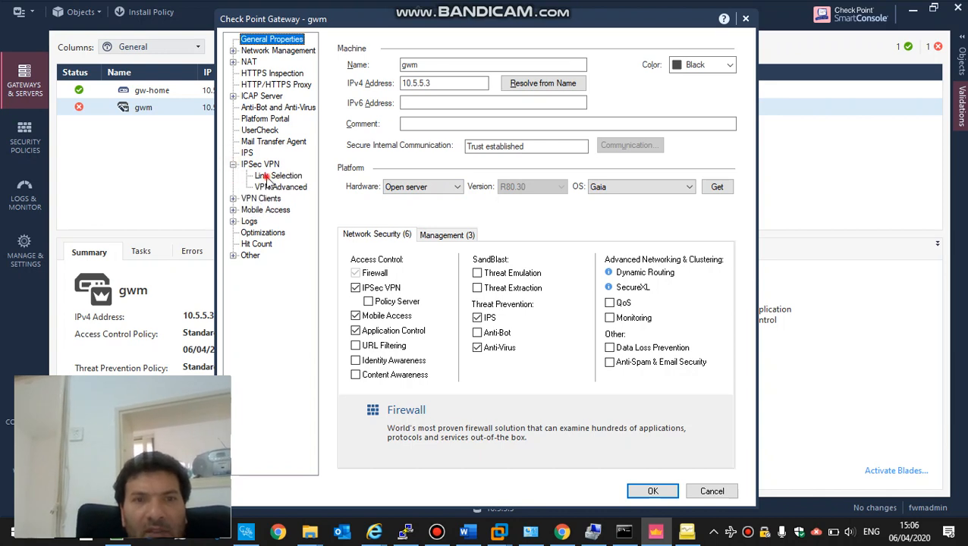
pyautogui.click(266, 179)
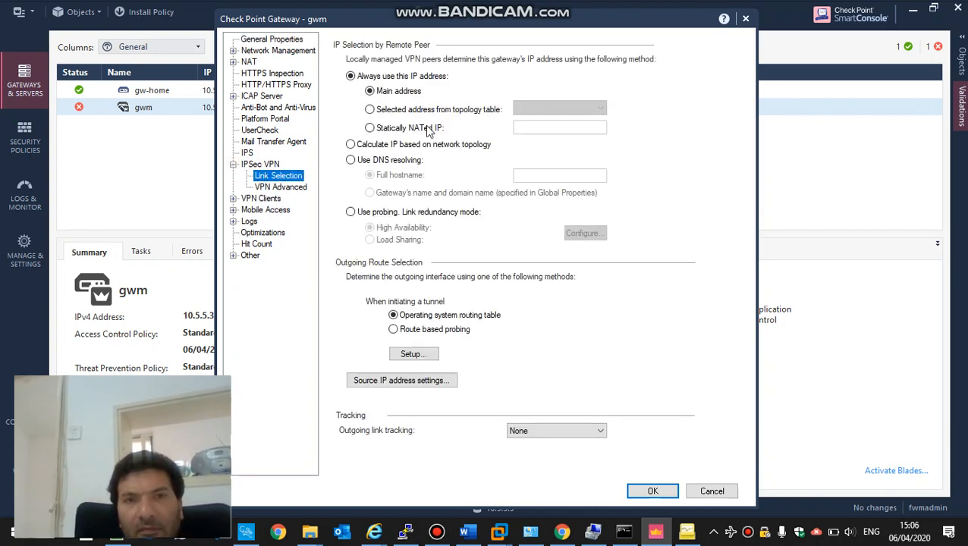
pyautogui.click(370, 109)
pyautogui.click(567, 108)
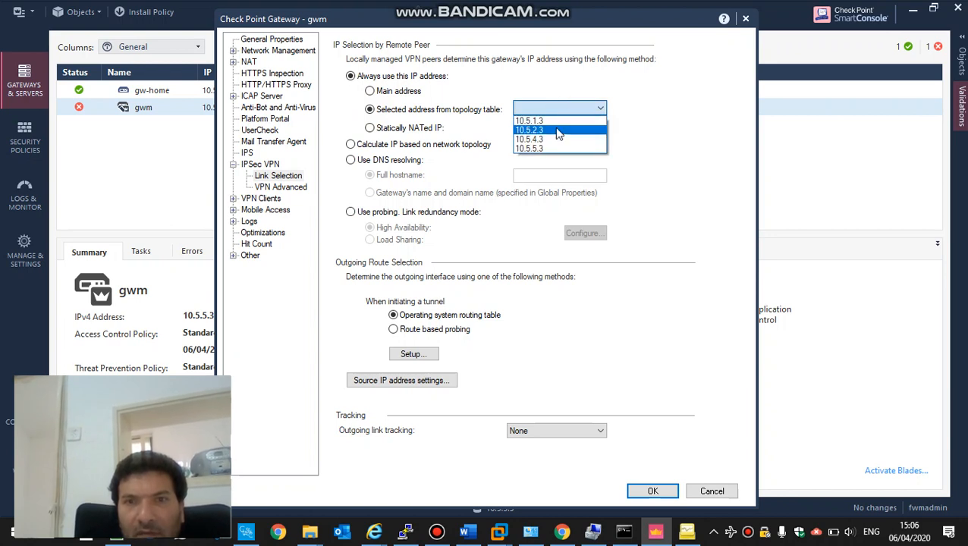
pyautogui.click(556, 129)
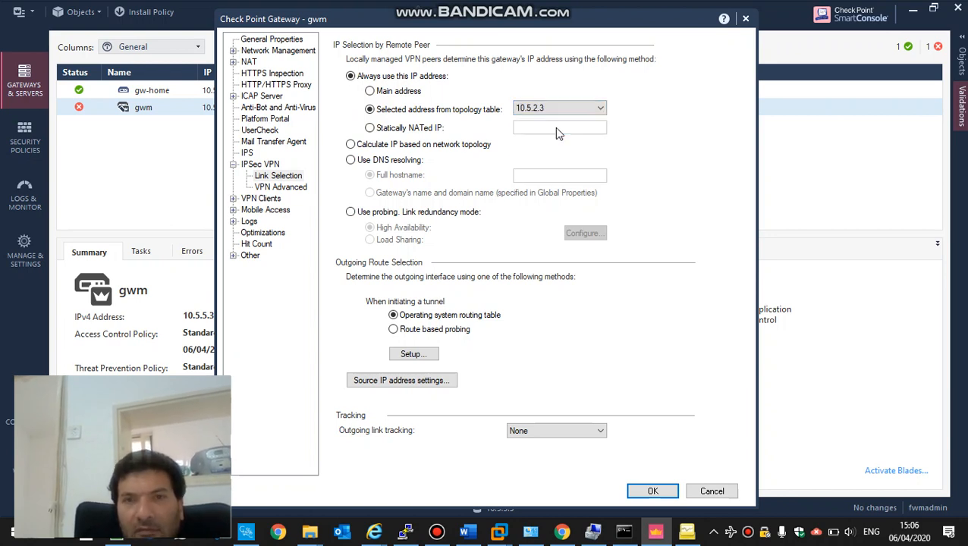
# Step: Make gwm's responding VPN traffic reply from the same interface, set outgoing link tracking to Log, and save the gateway object
pyautogui.click(408, 357)
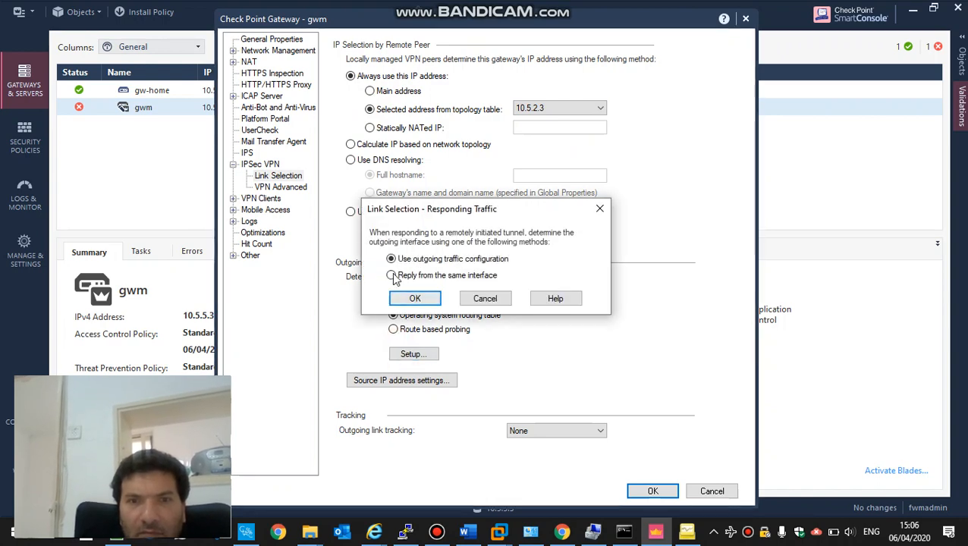
pyautogui.click(392, 275)
pyautogui.click(415, 298)
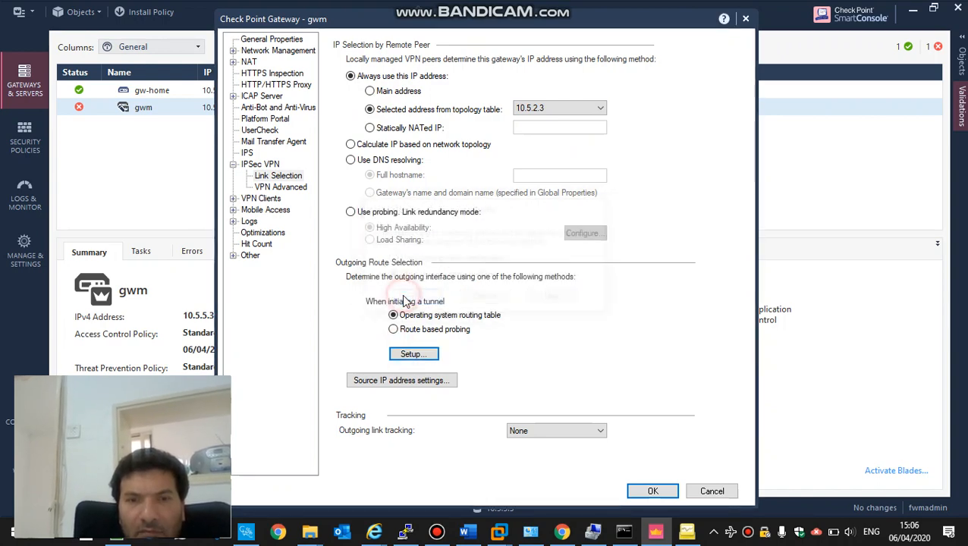
pyautogui.click(563, 431)
pyautogui.click(544, 453)
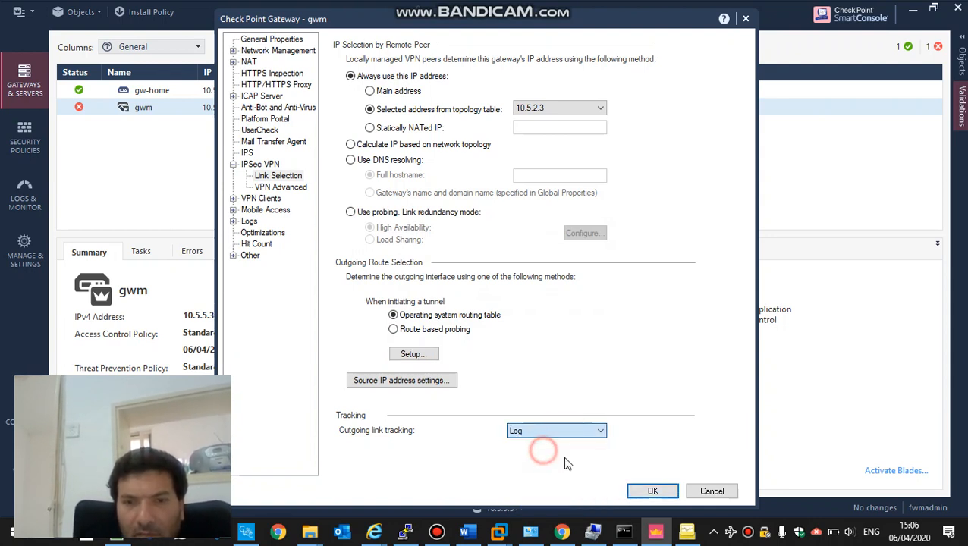
pyautogui.click(638, 494)
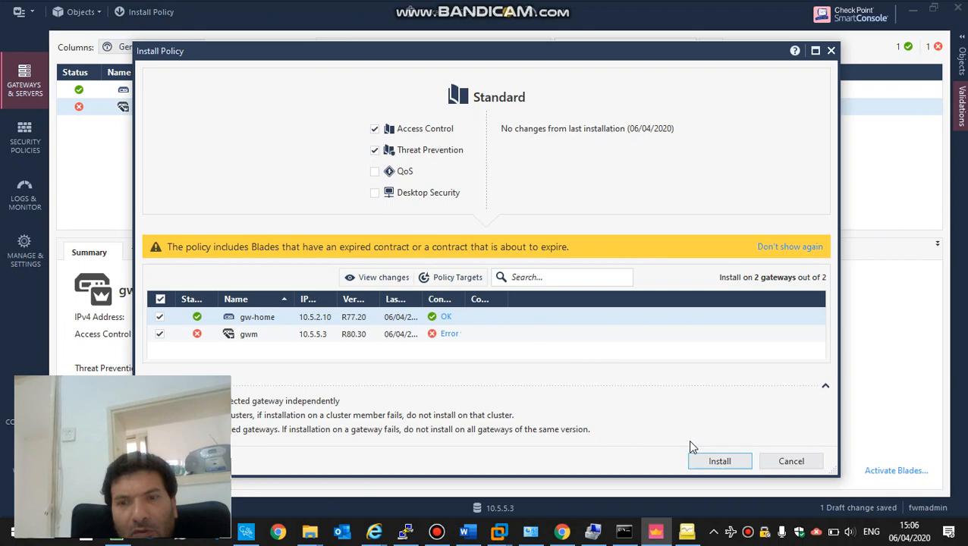
# Step: Publish the session changes and install the Standard policy's Access Control and Threat Prevention on gw-home and gwm
pyautogui.click(715, 463)
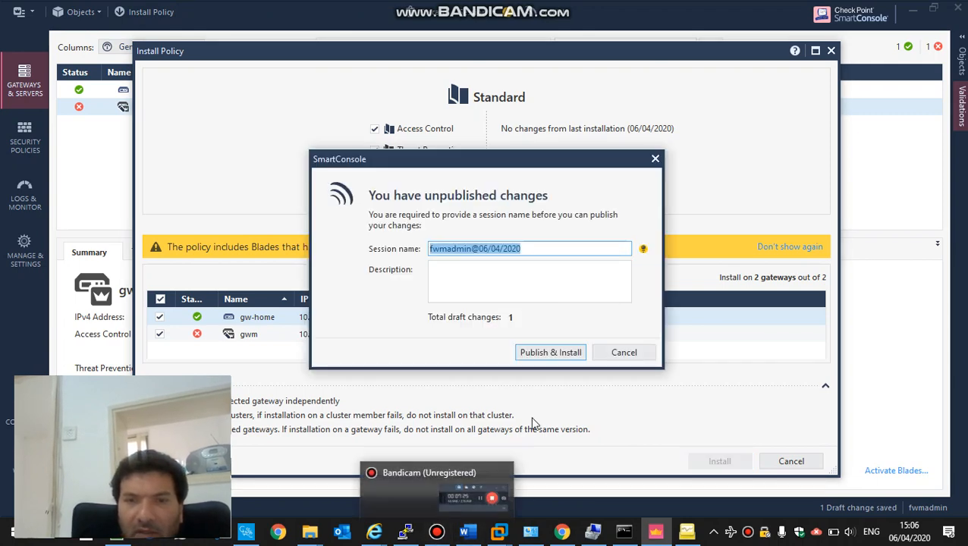
pyautogui.click(547, 357)
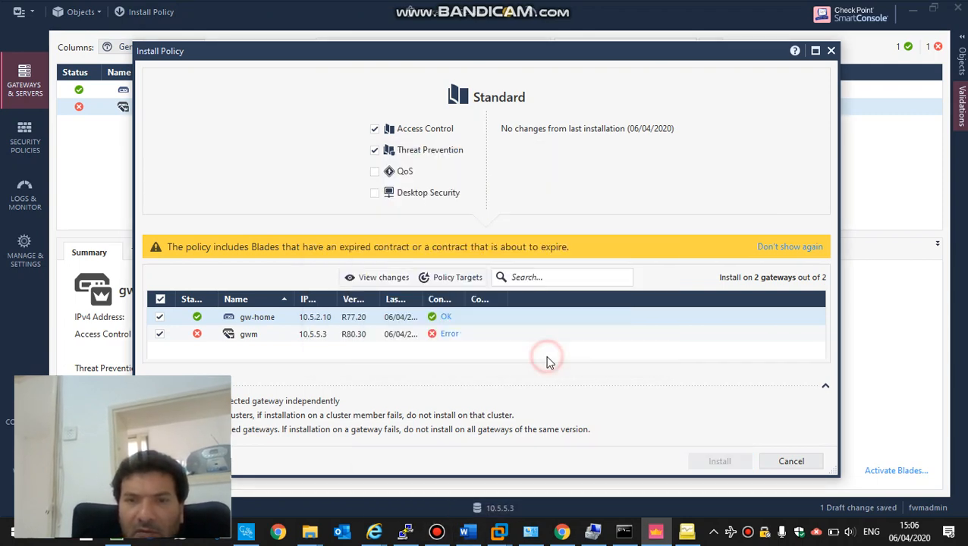
pyautogui.click(436, 531)
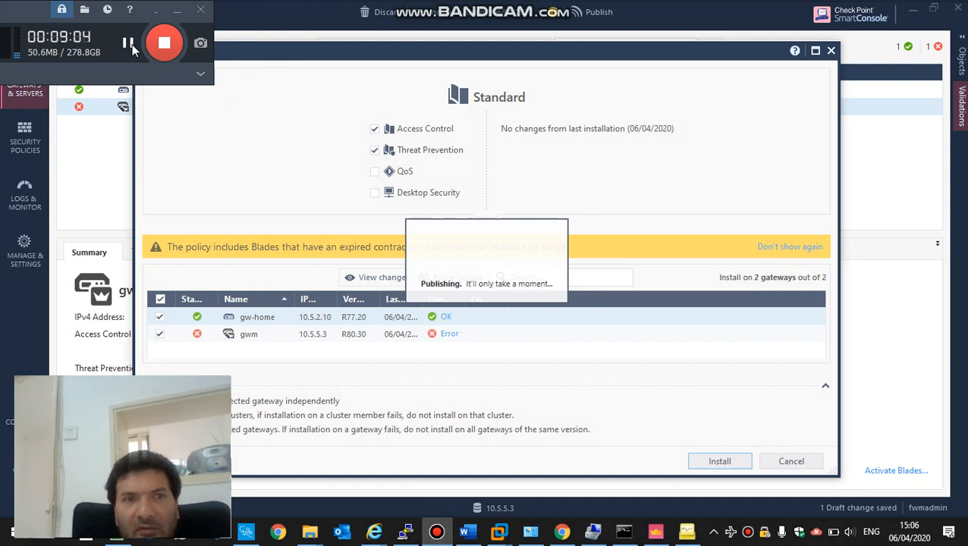
pyautogui.click(128, 47)
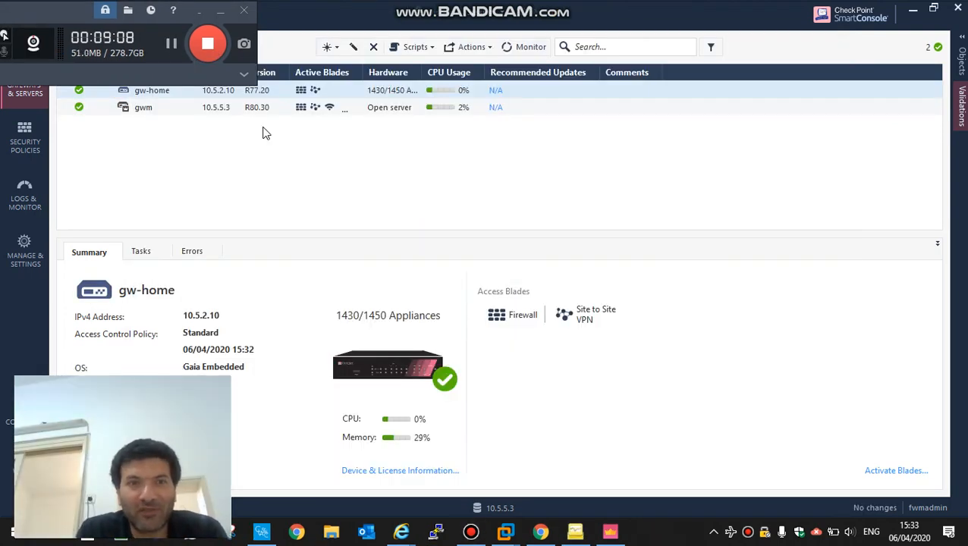
# Step: Review the Link Selection settings under IPSec VPN in the gwm gateway object, and cancel without changes
pyautogui.click(189, 107)
pyautogui.doubleClick(189, 107)
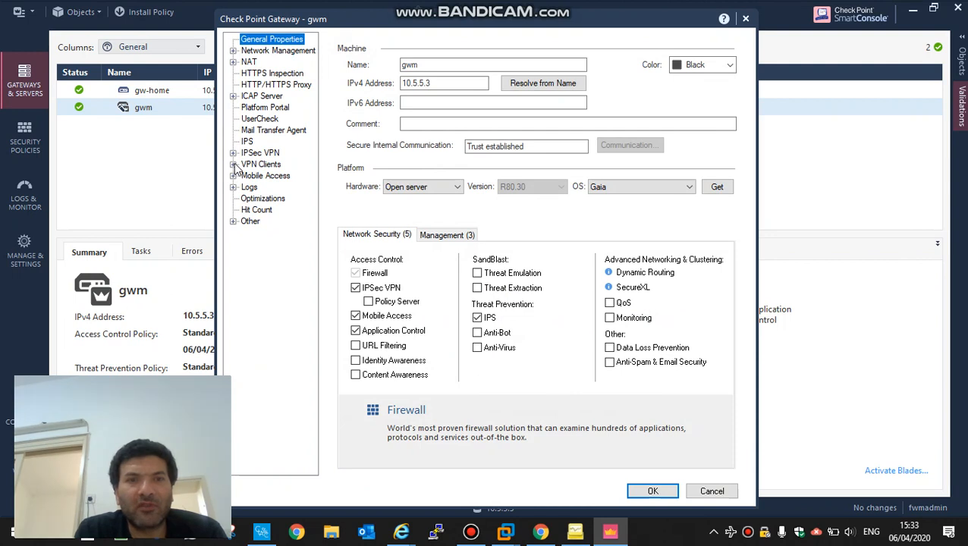
pyautogui.click(233, 153)
pyautogui.click(262, 164)
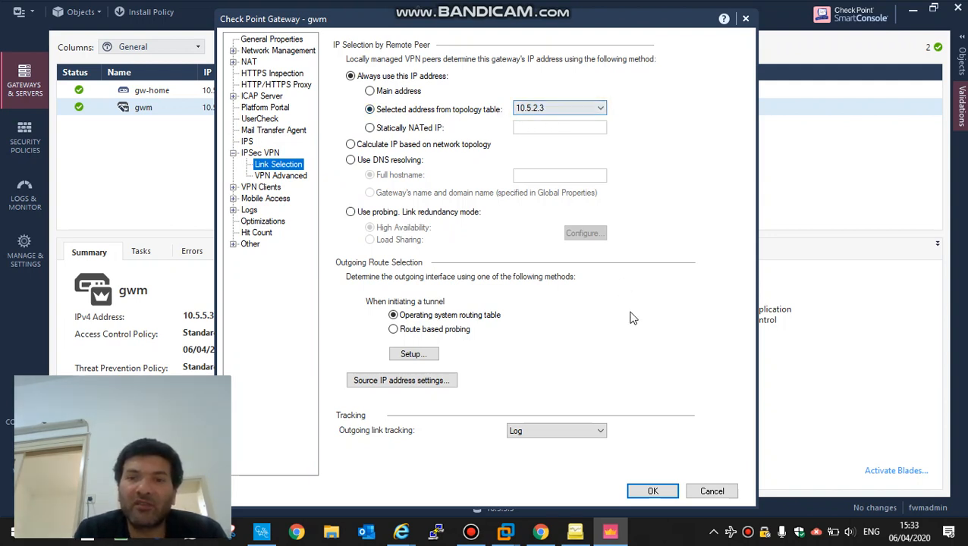
pyautogui.click(713, 493)
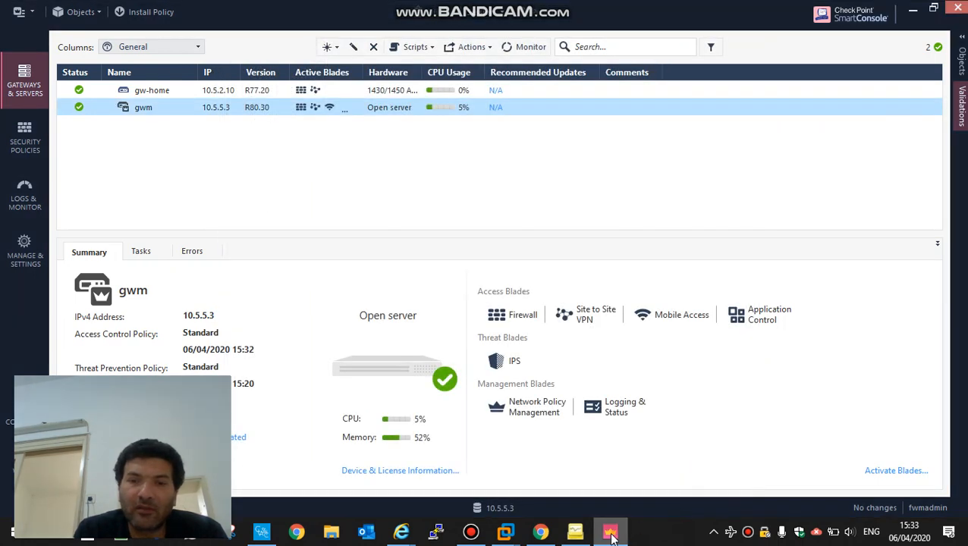
# Step: Return to the 10.5.3.50 firewall log, widen its Destination column, and examine the details of gwm's 15:32:49 Remote Desktop decrypt entry
pyautogui.click(25, 201)
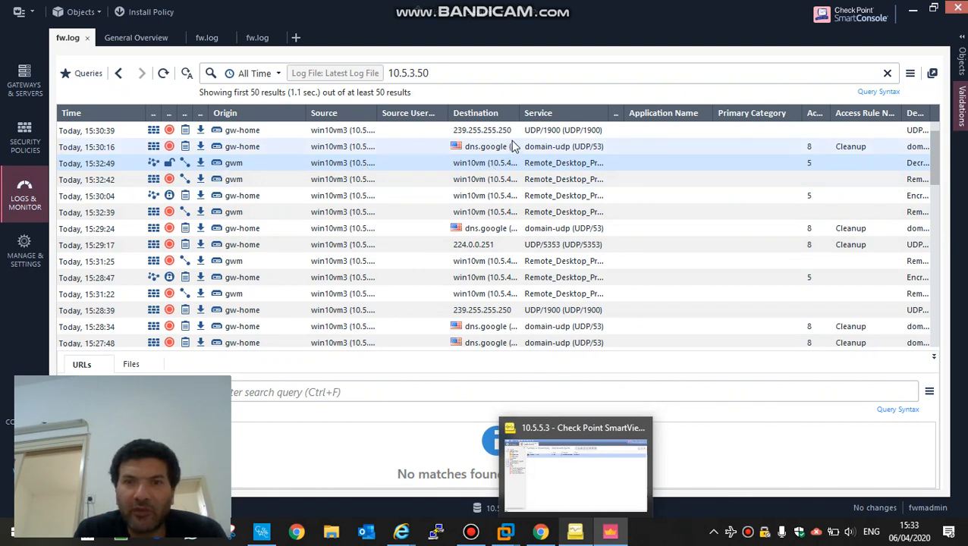
pyautogui.moveTo(519, 113); pyautogui.dragTo(543, 114)
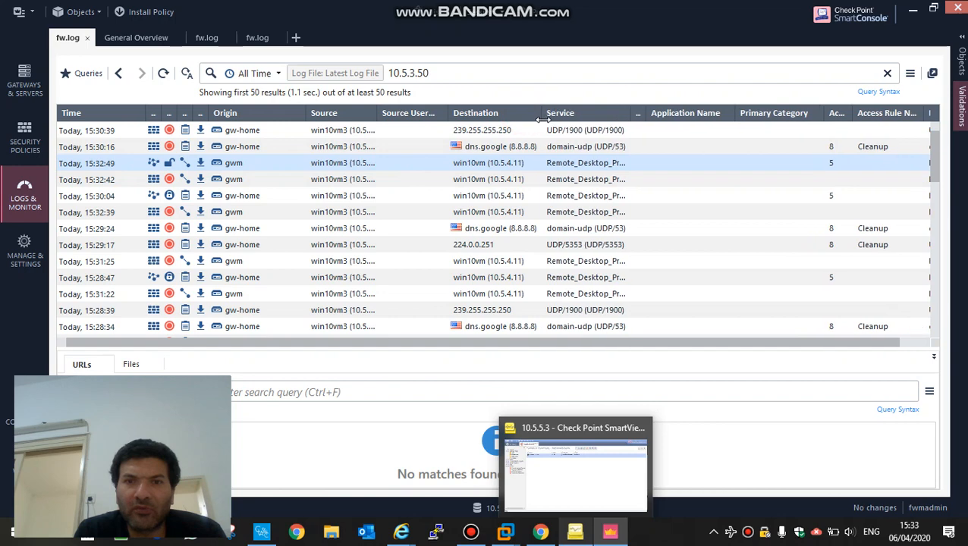
pyautogui.doubleClick(513, 165)
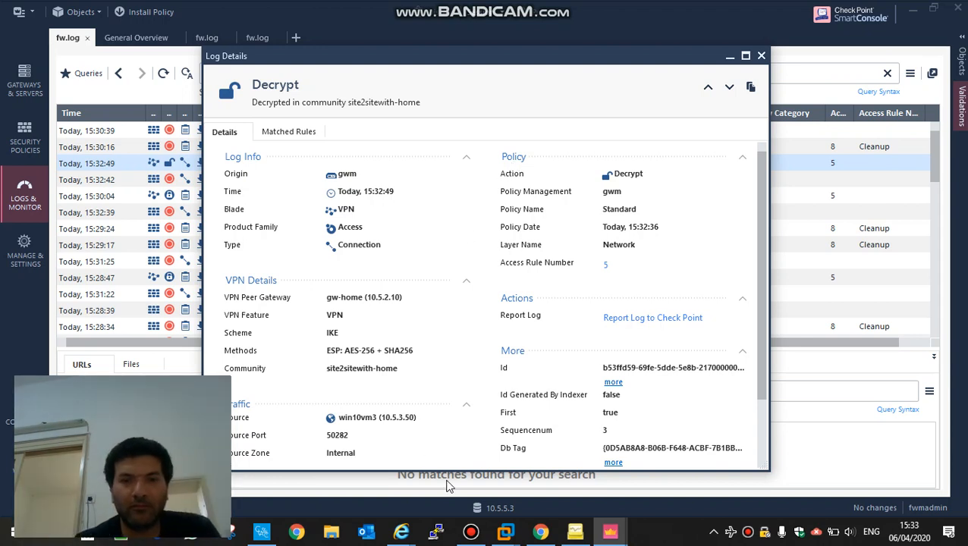
pyautogui.click(469, 530)
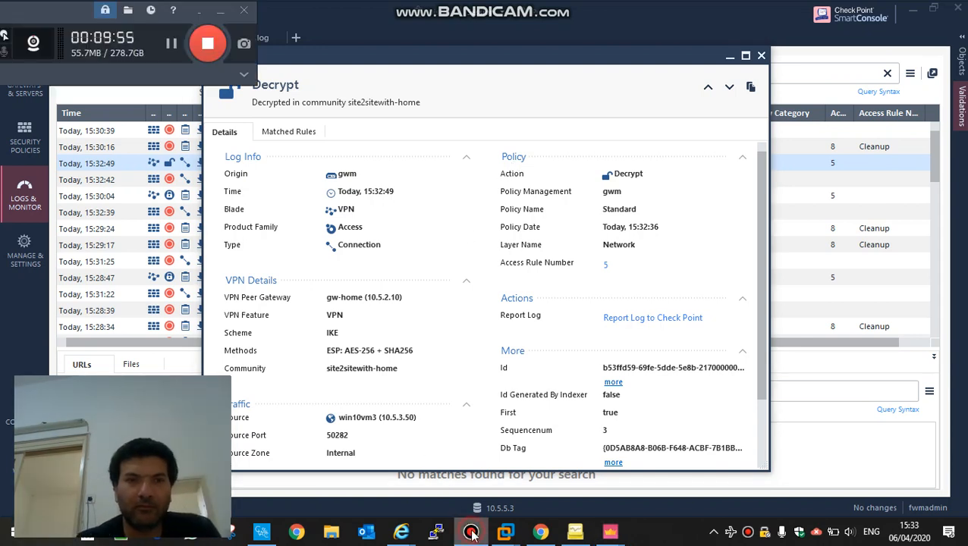
pyautogui.click(172, 44)
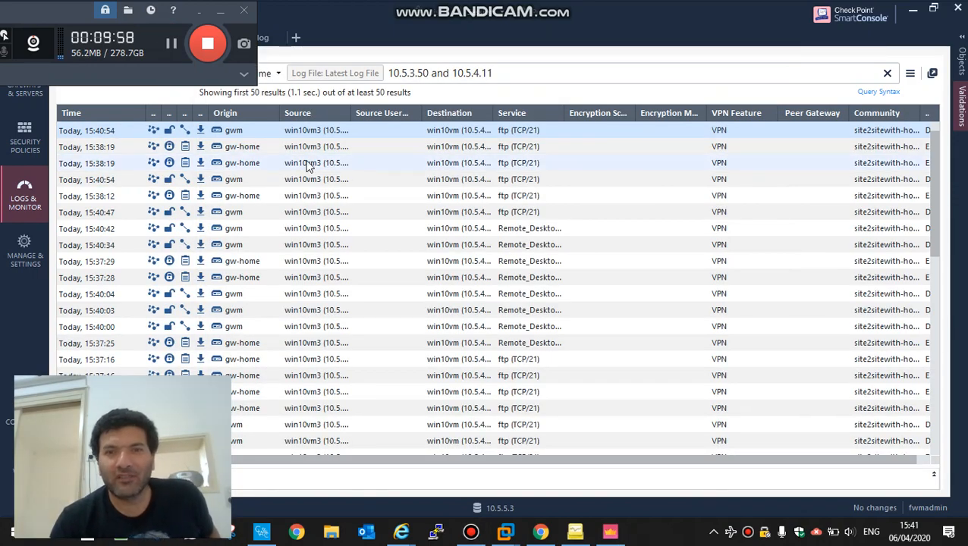